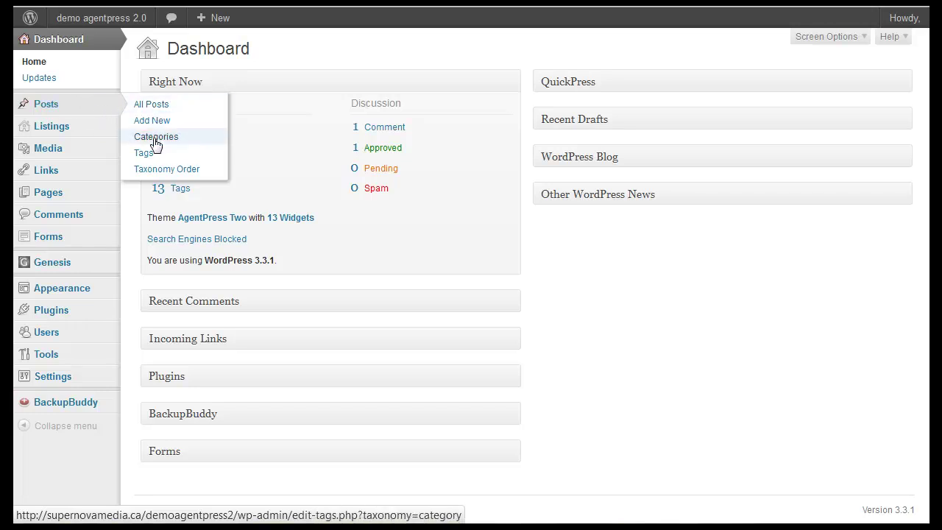
Step: Add the 'Realtor Tips' category with slug realtor-tips under Posts > Categories
{"action": "left_click", "coordinate": [156, 138]}
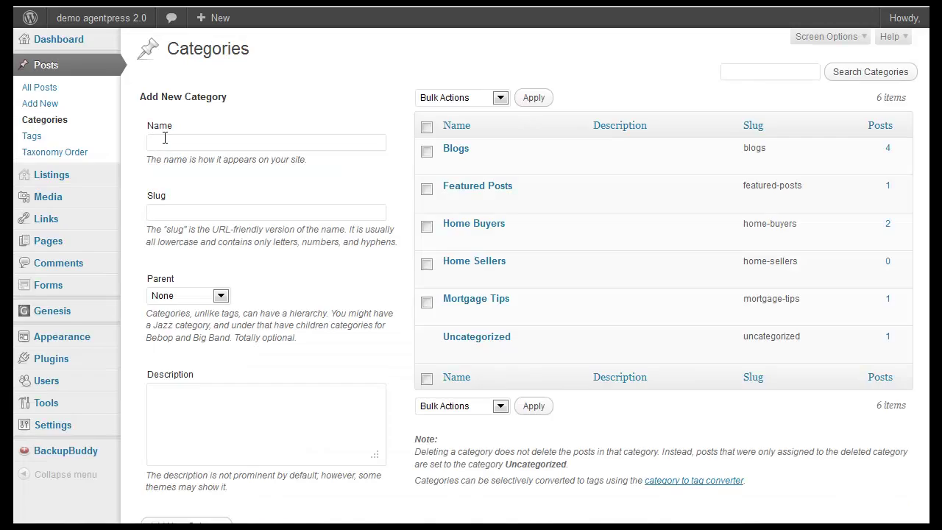
{"action": "left_click", "coordinate": [181, 147]}
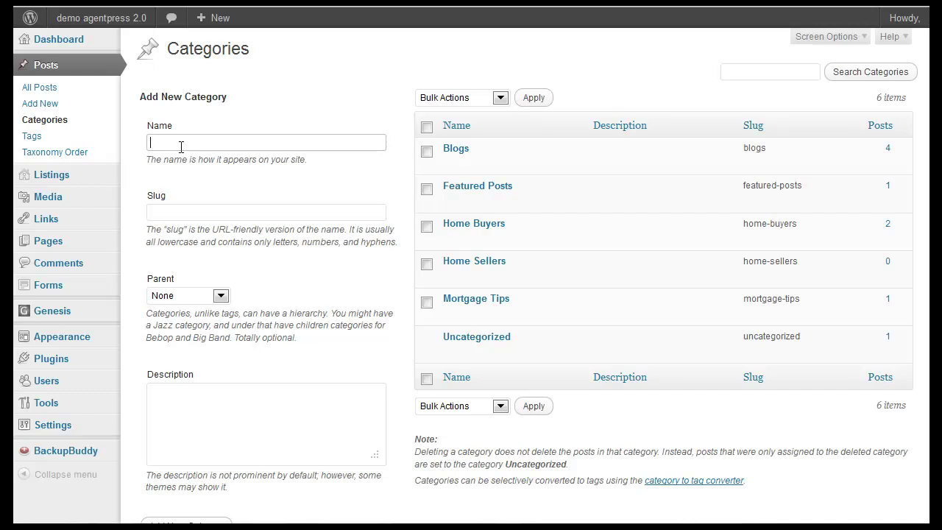
{"action": "type", "text": "Real"}
{"action": "type", "text": "t"}
{"action": "type", "text": "or To"}
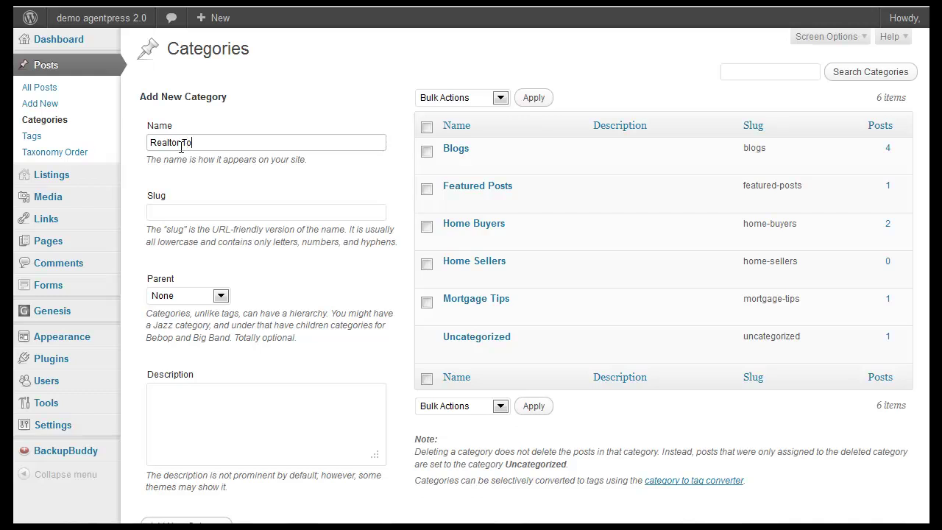
{"action": "type", "text": "rs"}
{"action": "key", "text": "BackSpace"}
{"action": "key", "text": "BackSpace"}
{"action": "key", "text": "BackSpace"}
{"action": "type", "text": "ips"}
{"action": "left_click", "coordinate": [159, 209]}
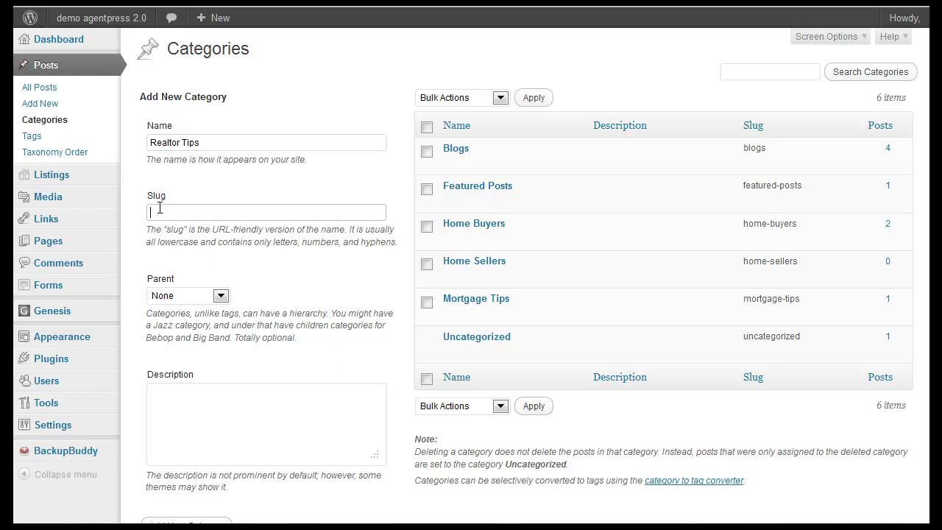
{"action": "type", "text": "realtor-"}
{"action": "type", "text": "tips"}
{"action": "scroll", "coordinate": [452, 458], "scroll_direction": "down", "scroll_amount": 2}
{"action": "left_click", "coordinate": [184, 450]}
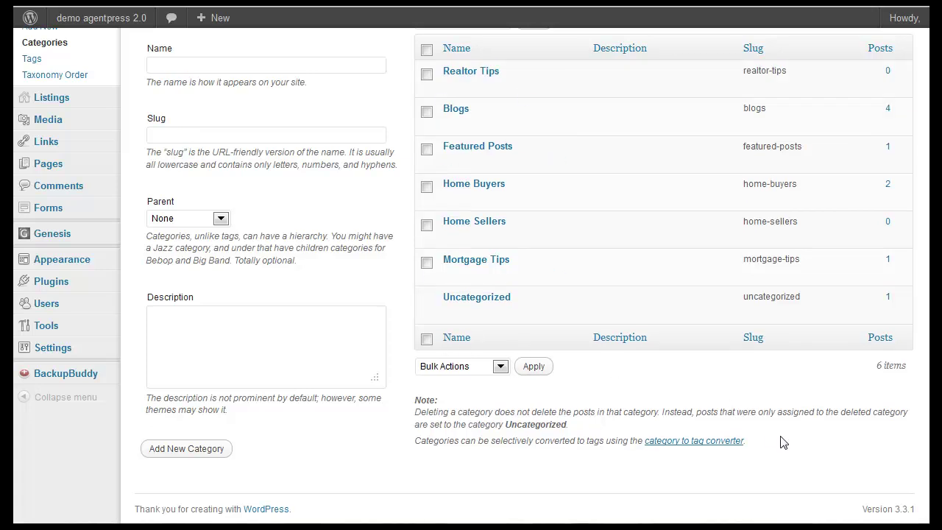
{"action": "scroll", "coordinate": [783, 442], "scroll_direction": "up", "scroll_amount": 2}
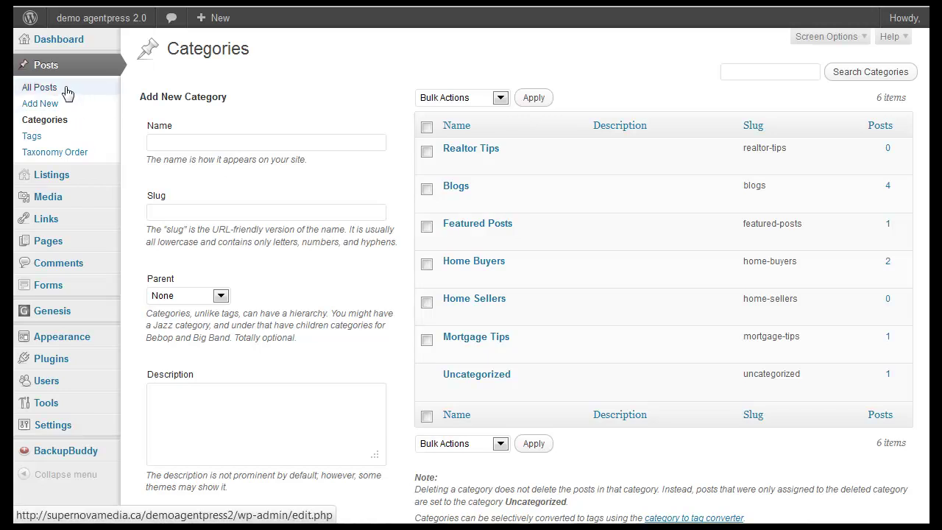
Step: Start a new post titled 'Realtor Tips and Tricks'
{"action": "left_click", "coordinate": [67, 92]}
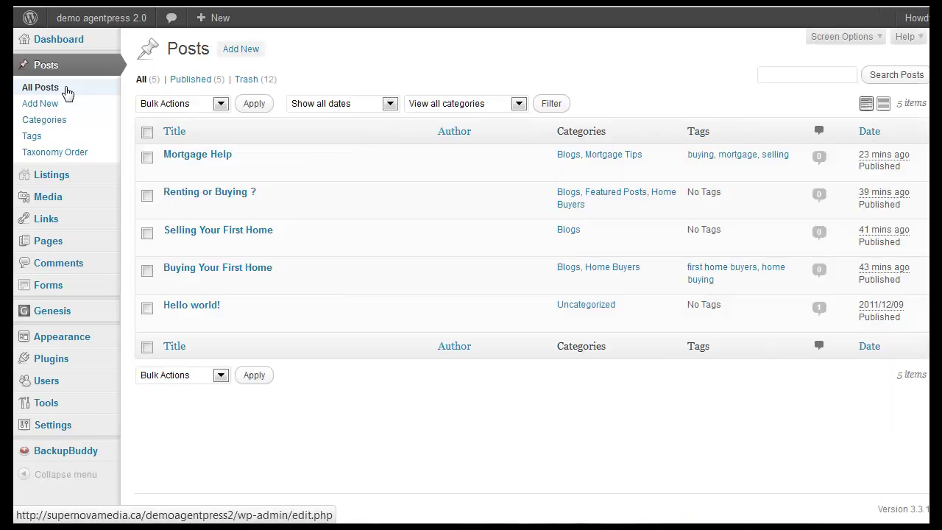
{"action": "left_click", "coordinate": [241, 49]}
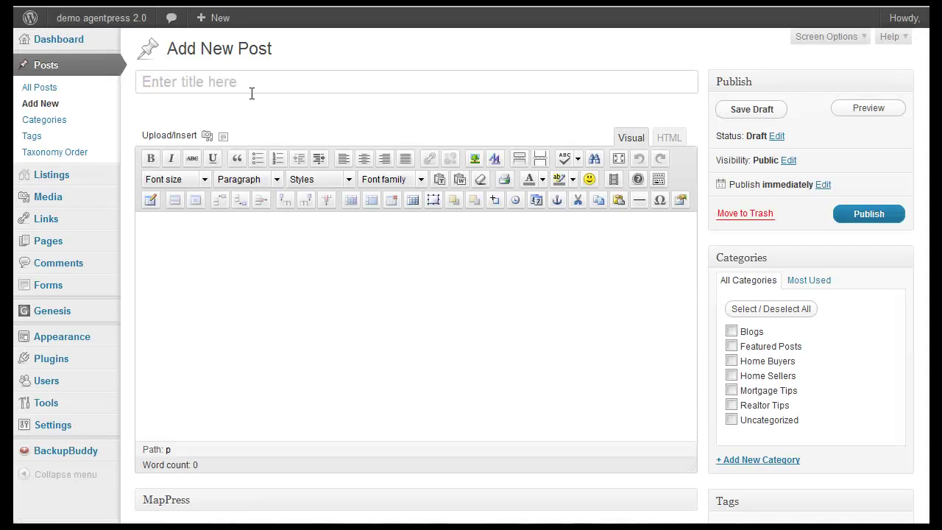
{"action": "type", "text": "Reat"}
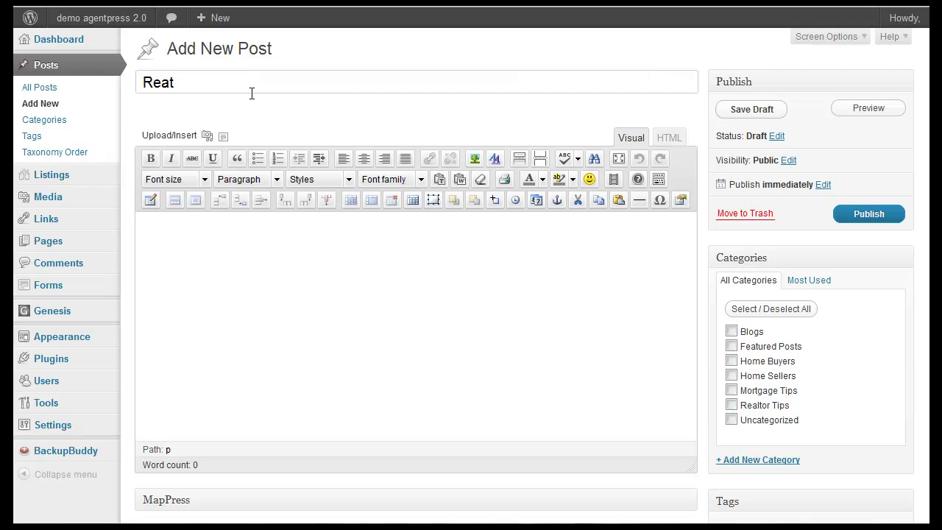
{"action": "key", "text": "BackSpace"}
{"action": "type", "text": "lto"}
{"action": "type", "text": "r "}
{"action": "type", "text": "Tips"}
{"action": "type", "text": " and Tric"}
{"action": "type", "text": "ks"}
Step: Paste two Lorem ipsum paragraphs into the post body
{"action": "left_click", "coordinate": [167, 230]}
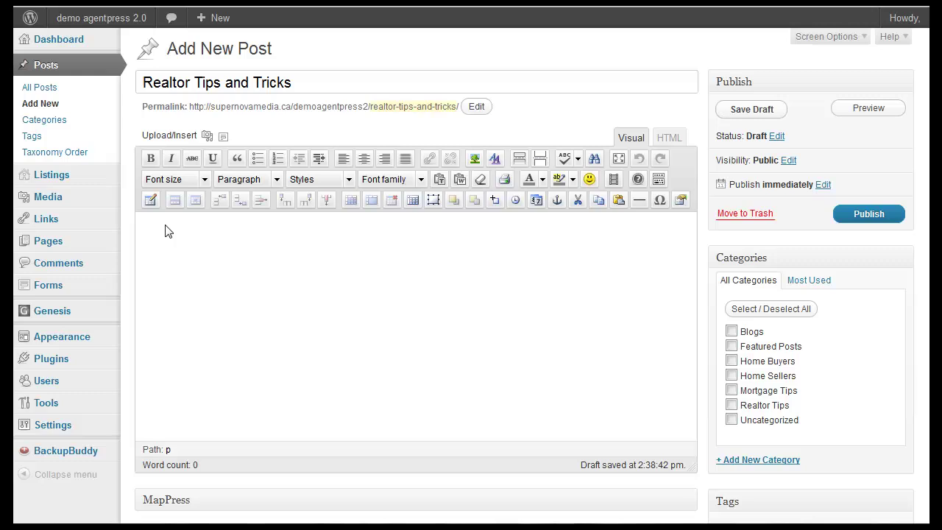
{"action": "type", "text": "Lorem ipsum dolor sit amet, consectetuer adipiscing elit, sed diam nonummy nibh euismod tincidunt ut laoreet dolore magna aliquam erat volutpat. Ut wisi enim ad minim veniam, quis nostrud exerci tation ullamcorper suscipit lobortis nisl ut aliquip ex ea commodo consequat. Duis autem vel eum iriure dolor in hendrerit in vulputate velit esse molestie consequat, vel illum dolore eu feugiat nulla facilisis at vero eros et accumsan et iusto odio dignissim qui blandit praesent luptatum zzril delenit augue duis dolore te feugait nulla facilisi. Nam liber tempor cum soluta nobis eleifend option congue nihil imperdiet doming id quod mazim placerat facer possim assum. Typi non habent claritatem insitam; est usus legentis in iis qui facit eorum claritatem. Investigationes demonstraverunt lectores legere me lius quod ii legunt saepius. Claritas est etiam processus dynamicus, qui sequitur mutationem consuetudium lectorum. Mirum est notare quam littera gothica, quam nunc putamus parum claram, anteposuerit litterarum formas humanitatis per seacula quarta decima et quinta decima. Eodem modo typi, qui nunc nobis videntur parum clari, fiant sollemnes in futurum."}
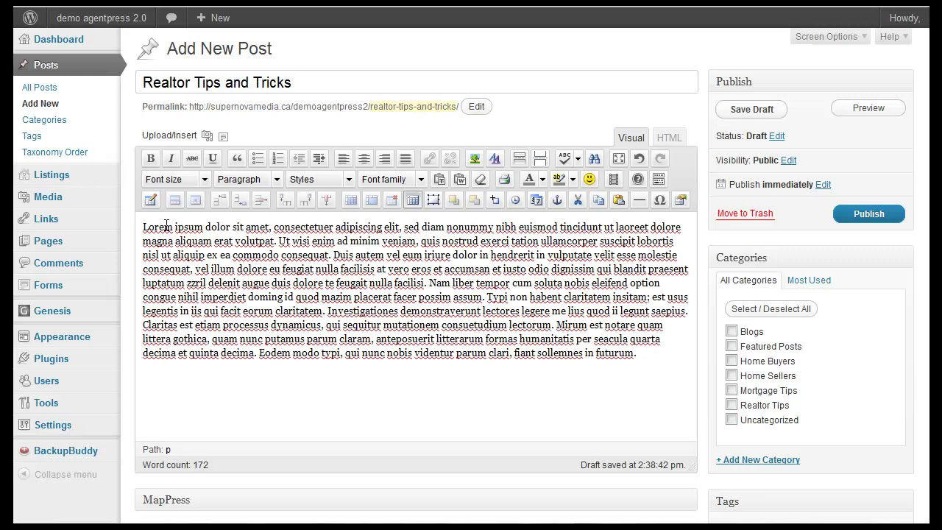
{"action": "key", "text": "Return"}
{"action": "type", "text": "Lorem ipsum dolor sit amet, consectetuer adipiscing elit, sed diam nonummy nibh euismod tincidunt ut laoreet dolore magna aliquam erat volutpat. Ut wisi enim ad minim veniam, quis nostrud exerci tation ullamcorper suscipit lobortis nisl ut aliquip ex ea commodo consequat. Duis autem vel eum iriure dolor in hendrerit in vulputate velit esse molestie consequat, vel illum dolore eu feugiat nulla facilisis at vero eros et accumsan et iusto odio dignissim qui blandit praesent luptatum zzril delenit augue duis dolore te feugait nulla facilisi. Nam liber tempor cum soluta nobis eleifend option congue nihil imperdiet doming id quod mazim placerat facer possim assum. Typi non habent claritatem insitam; est usus legentis in iis qui facit eorum claritatem. Investigationes demonstraverunt lectores legere me lius quod ii legunt saepius. Claritas est etiam processus dynamicus, qui sequitur mutationem consuetudium lectorum. Mirum est notare quam littera gothica, quam nunc putamus parum claram, anteposuerit litterarum formas humanitatis per seacula quarta decima et quinta decima. Eodem modo typi, qui nunc nobis videntur parum clari, fiant sollemnes in futurum."}
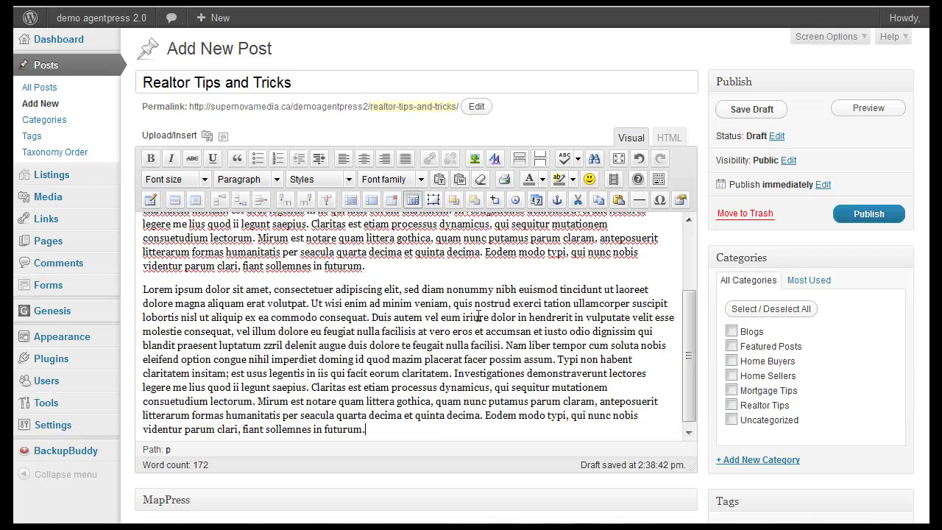
{"action": "scroll", "coordinate": [587, 342], "scroll_direction": "up", "scroll_amount": 3}
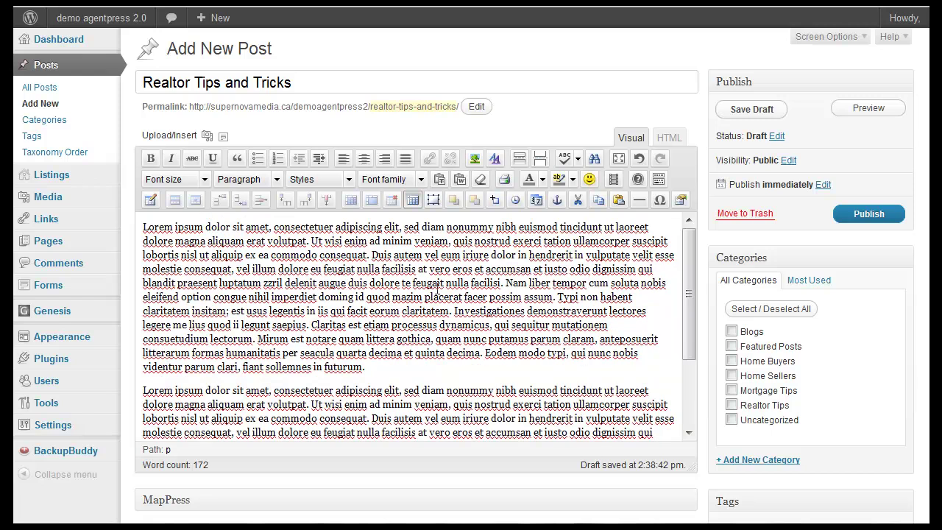
{"action": "scroll", "coordinate": [492, 294], "scroll_direction": "down", "scroll_amount": 3}
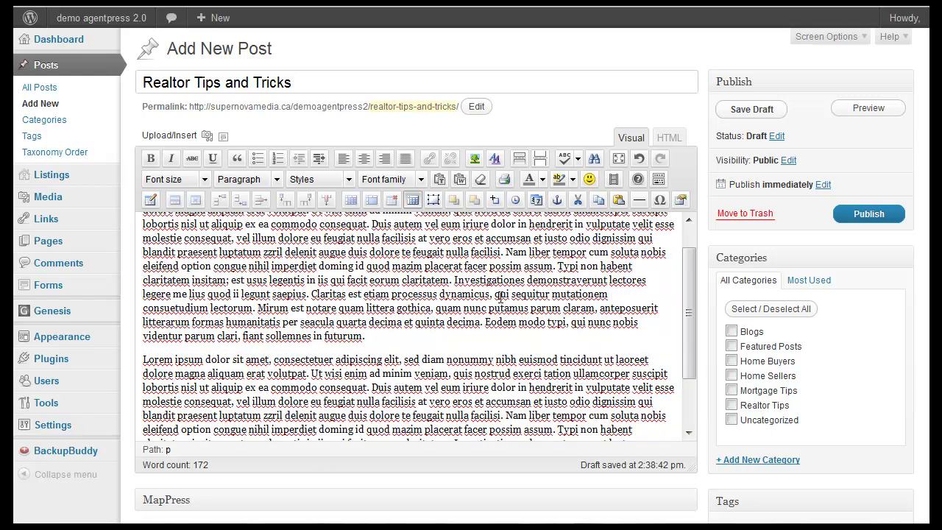
{"action": "scroll", "coordinate": [470, 294], "scroll_direction": "down", "scroll_amount": 3}
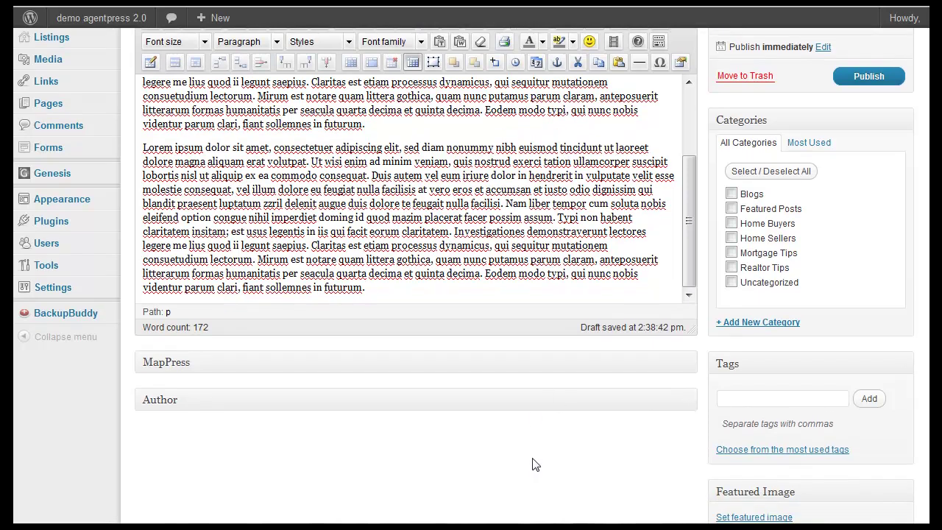
Step: Expand and collapse the Author box, then tick the Blogs category
{"action": "left_click", "coordinate": [687, 403]}
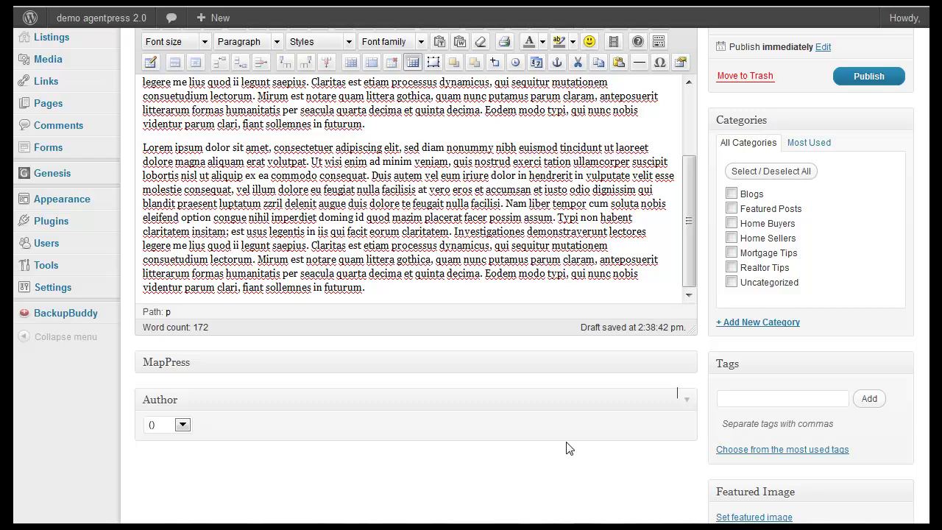
{"action": "left_click", "coordinate": [684, 404]}
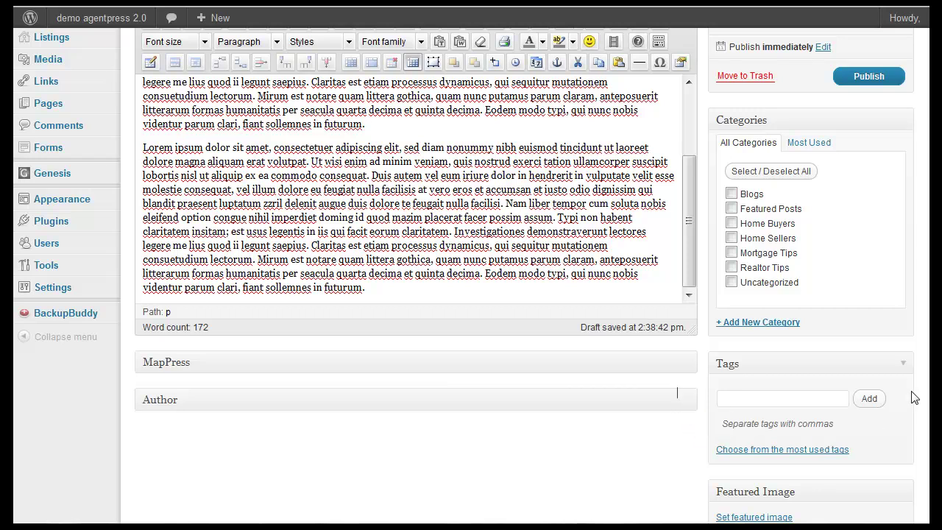
{"action": "left_click", "coordinate": [731, 193]}
Step: Tick Realtor Tips, and add a new 'help me' category left unticked
{"action": "left_click", "coordinate": [731, 267]}
{"action": "left_click", "coordinate": [764, 324]}
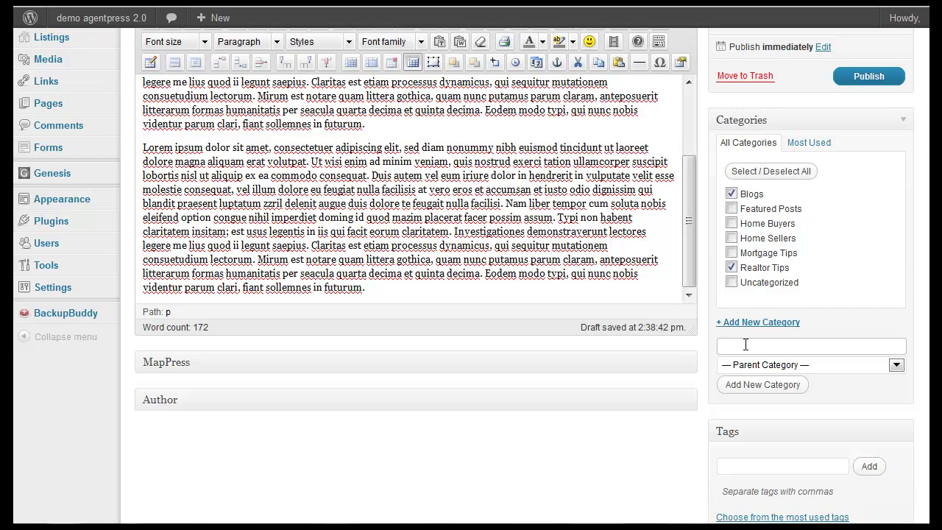
{"action": "type", "text": "he"}
{"action": "type", "text": "lp m"}
{"action": "type", "text": "e"}
{"action": "left_click", "coordinate": [780, 387]}
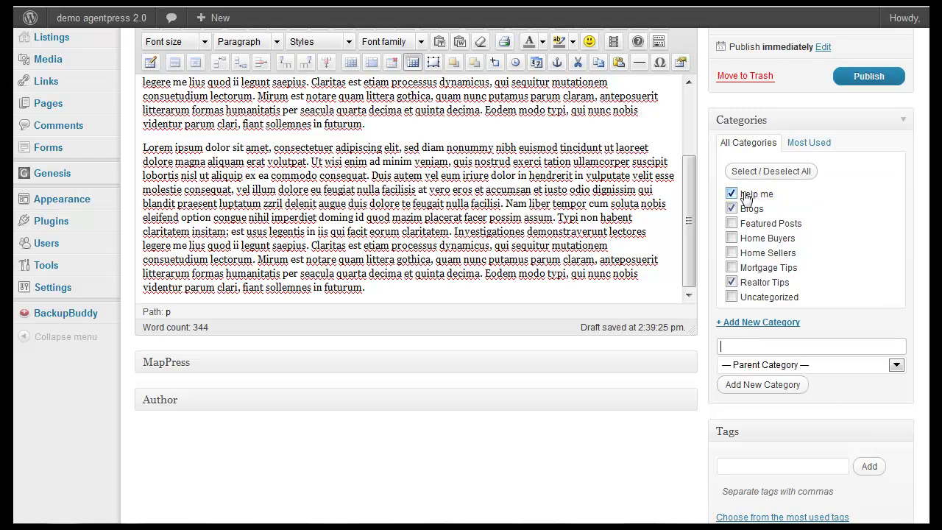
{"action": "left_click", "coordinate": [731, 193]}
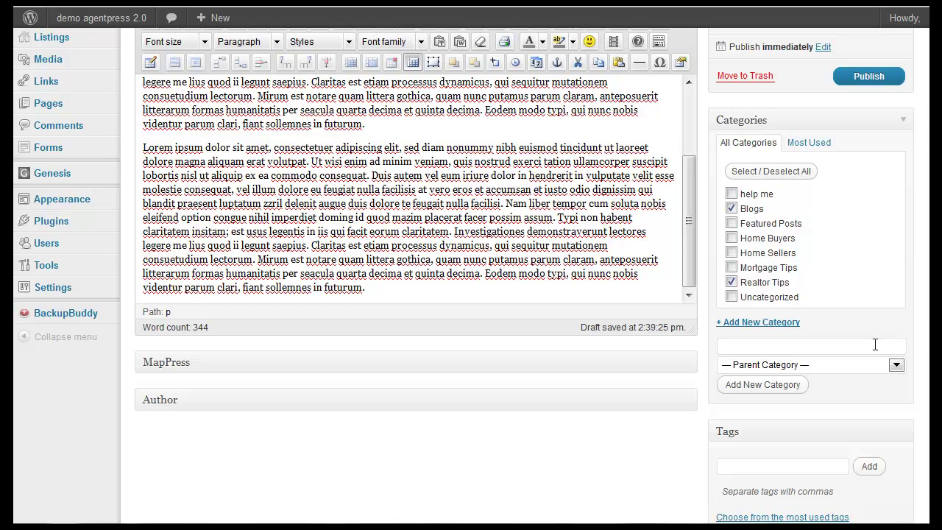
{"action": "scroll", "coordinate": [871, 339], "scroll_direction": "up", "scroll_amount": 3}
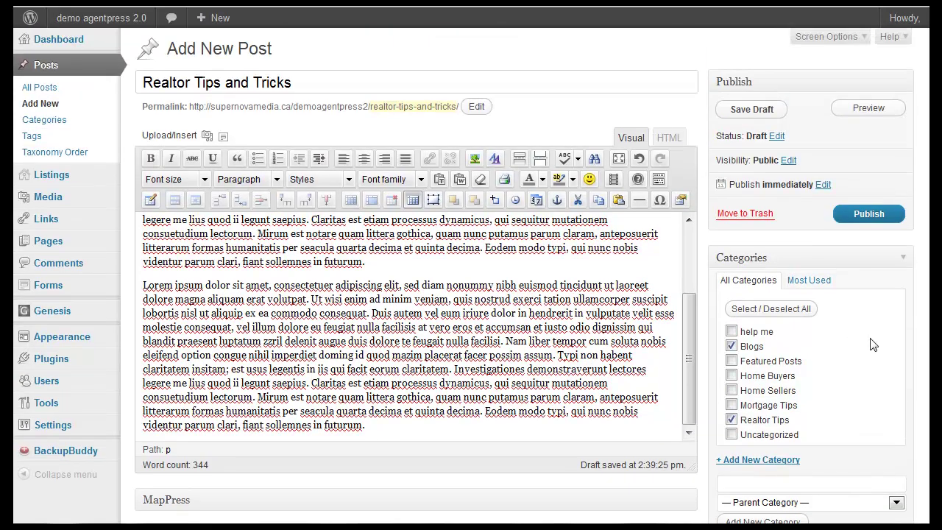
Step: Set the granite-luxury-kitchen library photo as the post's featured image
{"action": "scroll", "coordinate": [871, 339], "scroll_direction": "down", "scroll_amount": 6}
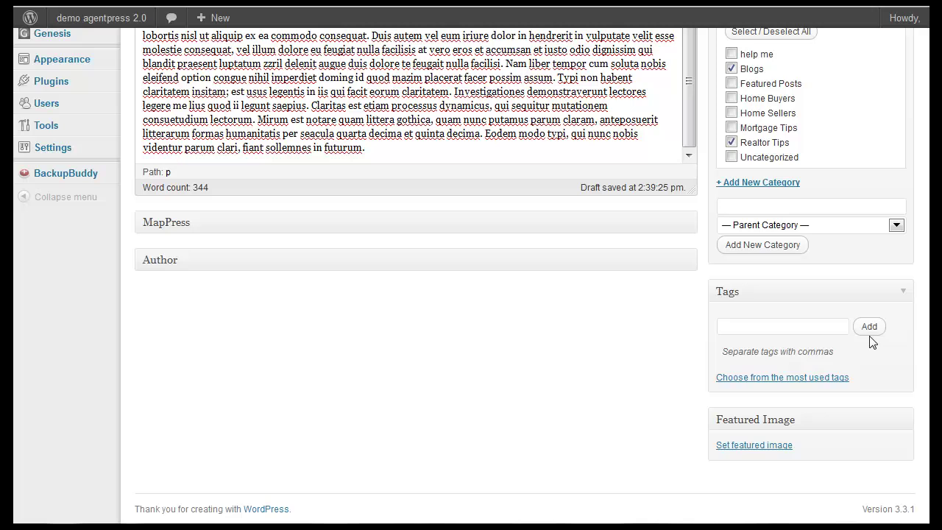
{"action": "left_click", "coordinate": [747, 450]}
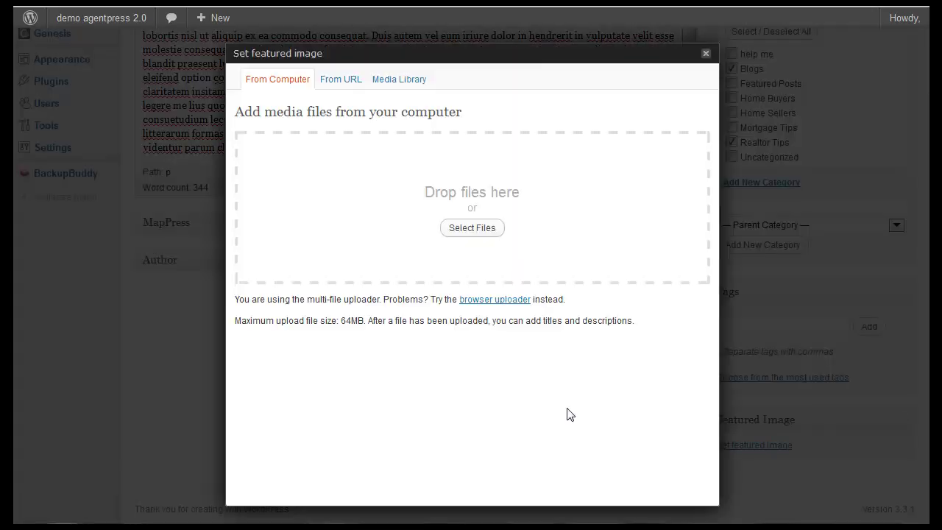
{"action": "left_click", "coordinate": [397, 81]}
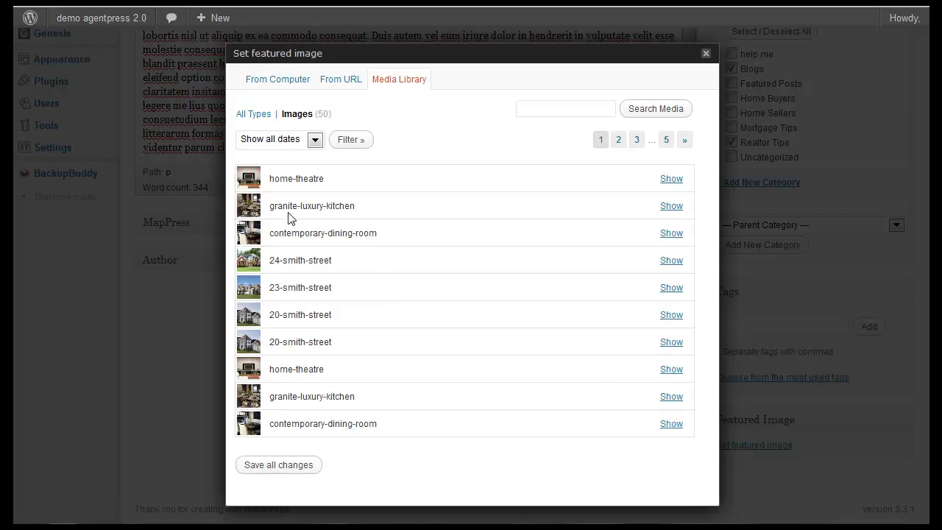
{"action": "left_click", "coordinate": [671, 208]}
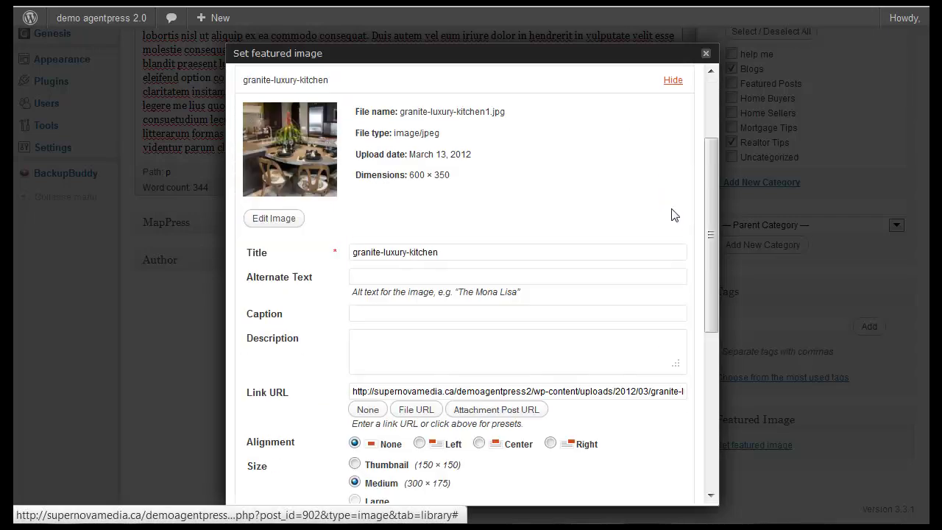
{"action": "scroll", "coordinate": [505, 424], "scroll_direction": "down", "scroll_amount": 5}
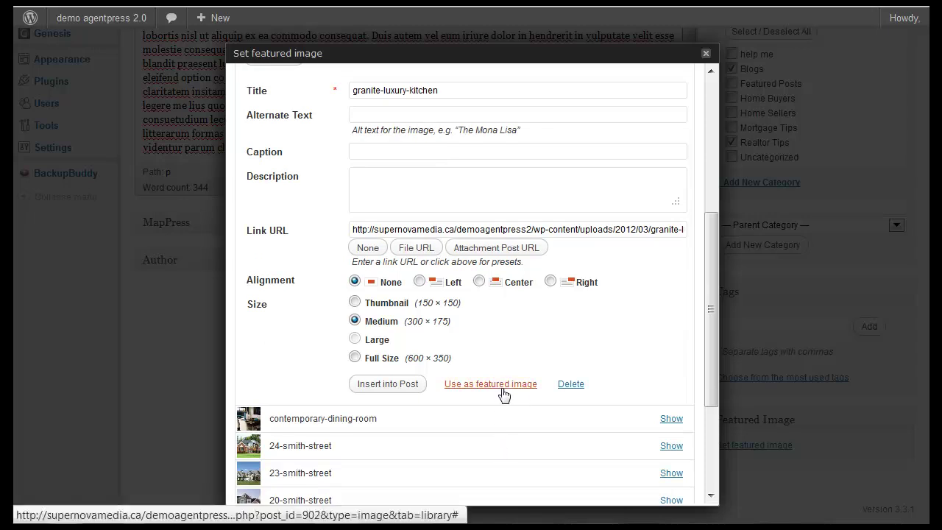
{"action": "left_click", "coordinate": [502, 390]}
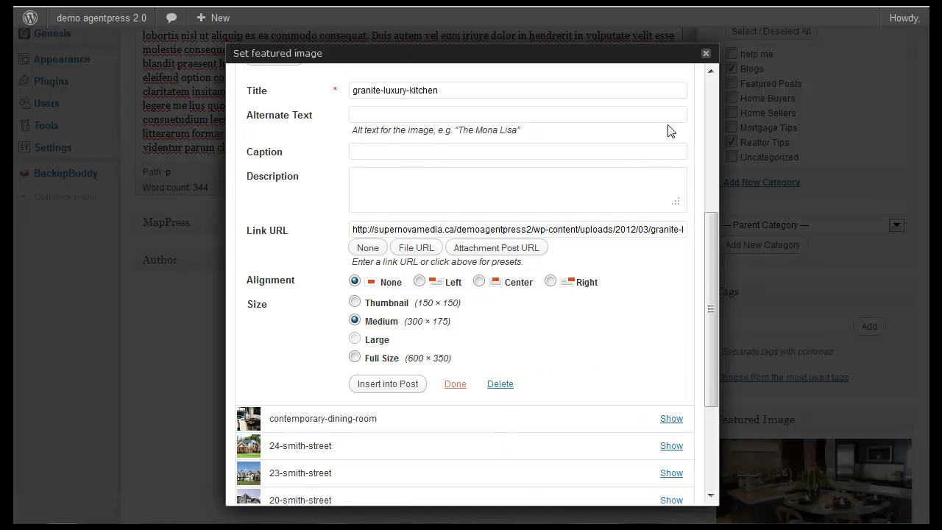
{"action": "left_click", "coordinate": [705, 55]}
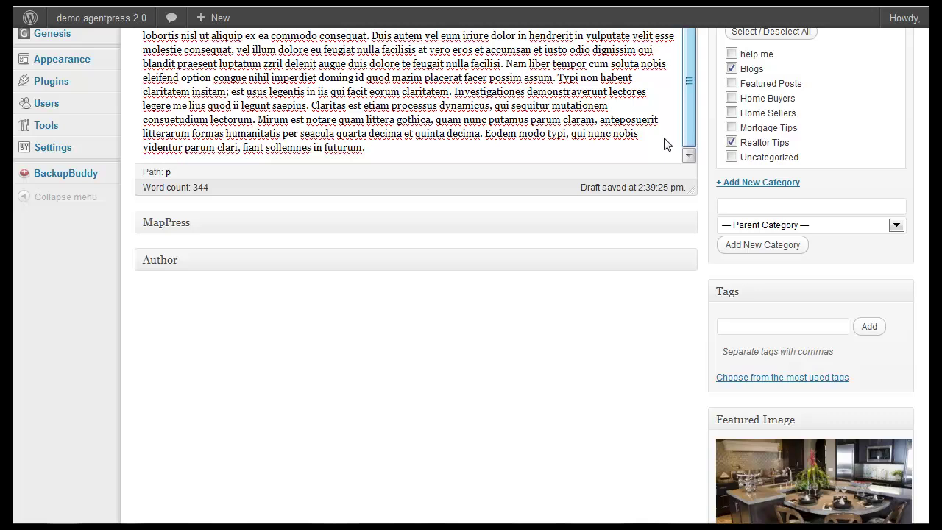
{"action": "scroll", "coordinate": [479, 156], "scroll_direction": "up", "scroll_amount": 3}
{"action": "scroll", "coordinate": [497, 154], "scroll_direction": "up", "scroll_amount": 5}
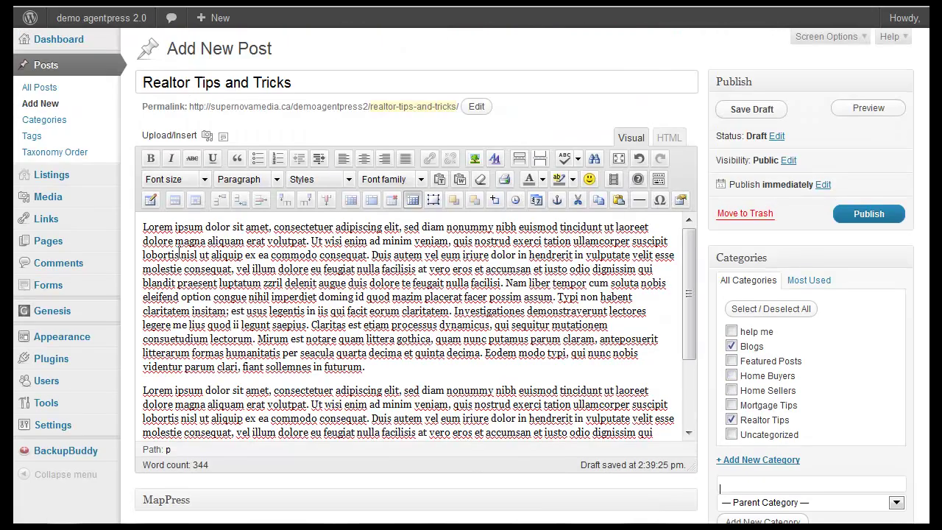
Step: Scroll down to the Tags box and begin entering the tag 'help'
{"action": "left_click", "coordinate": [144, 227]}
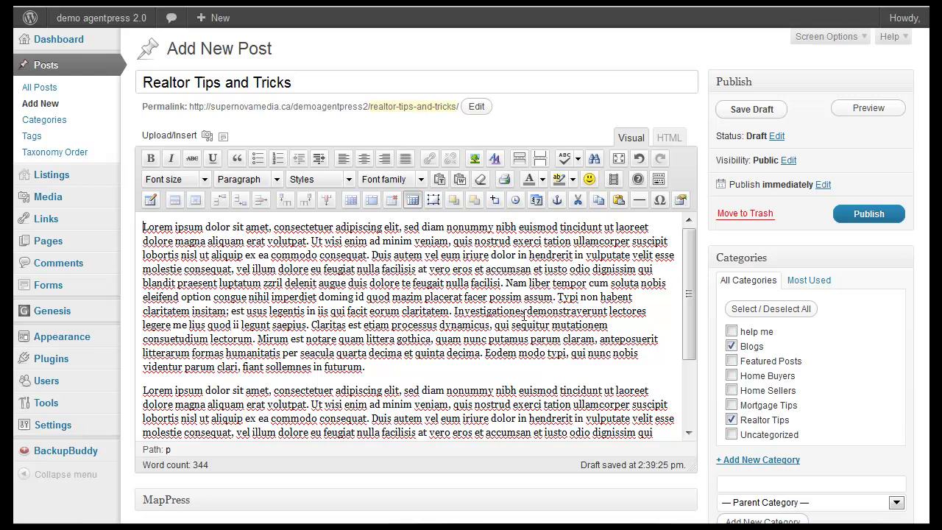
{"action": "scroll", "coordinate": [926, 428], "scroll_direction": "down", "scroll_amount": 5}
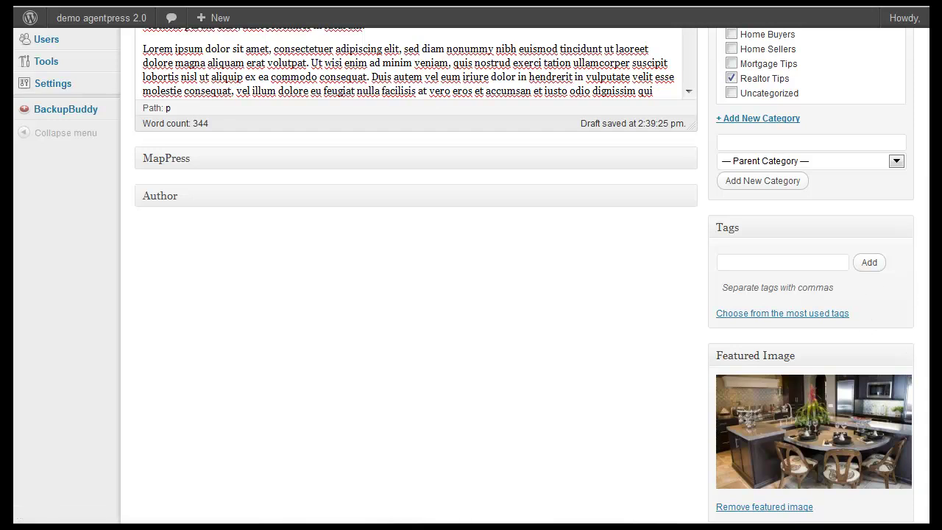
{"action": "scroll", "coordinate": [829, 114], "scroll_direction": "up", "scroll_amount": 1}
{"action": "scroll", "coordinate": [829, 113], "scroll_direction": "up", "scroll_amount": 2}
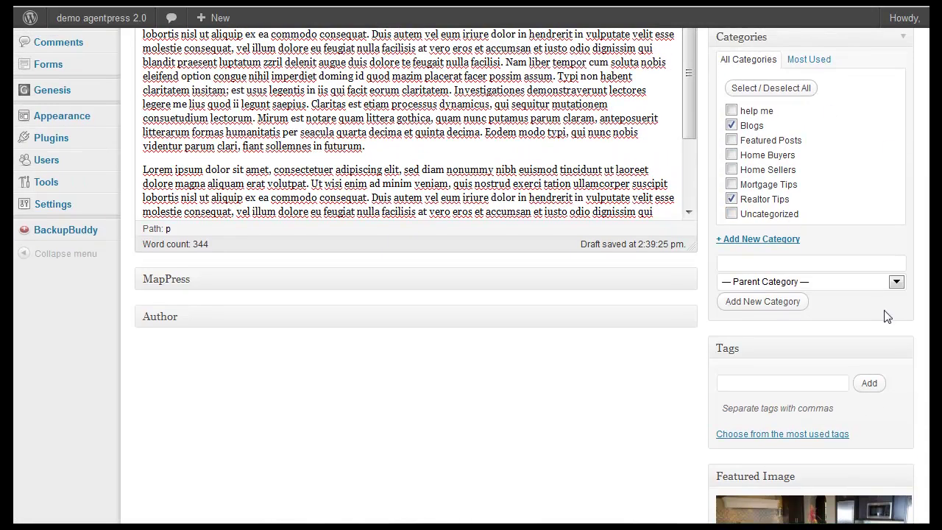
{"action": "scroll", "coordinate": [810, 316], "scroll_direction": "down", "scroll_amount": 1}
{"action": "scroll", "coordinate": [736, 316], "scroll_direction": "down", "scroll_amount": 1}
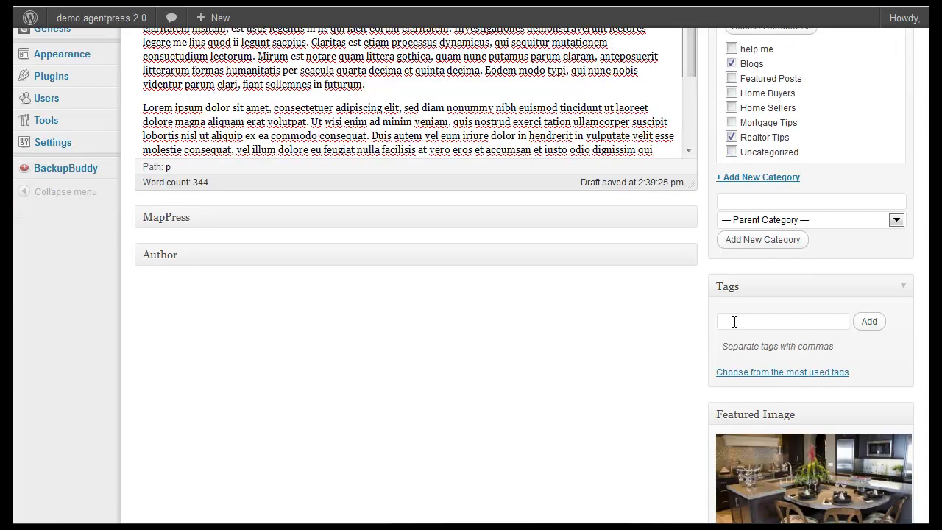
{"action": "left_click", "coordinate": [734, 321]}
Step: Add the 'help' tag and review the post's Status and Visibility options
{"action": "left_click", "coordinate": [870, 327]}
{"action": "scroll", "coordinate": [846, 276], "scroll_direction": "up", "scroll_amount": 5}
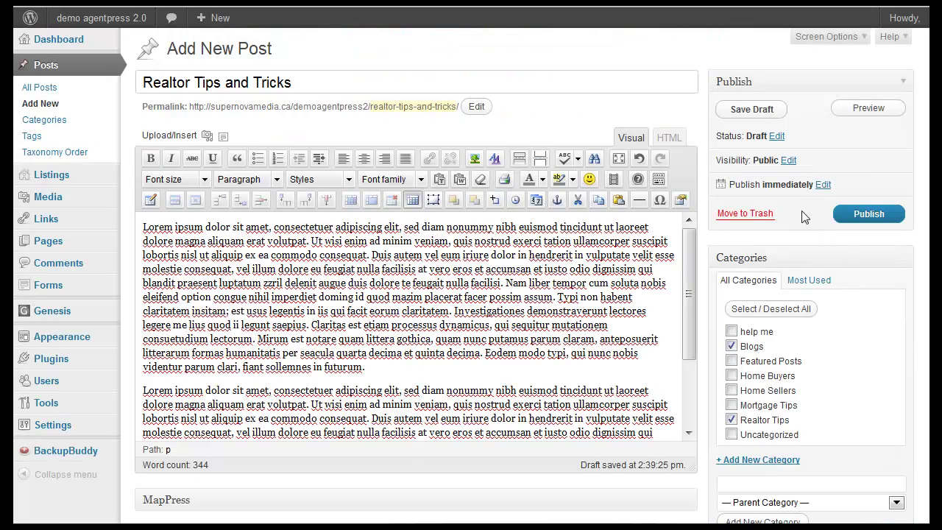
{"action": "mouse_move", "coordinate": [810, 80]}
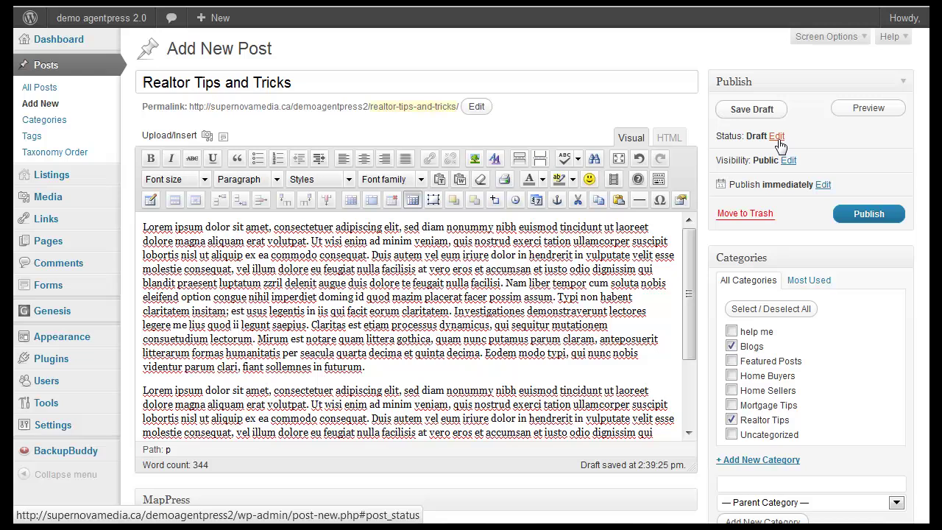
{"action": "left_click", "coordinate": [779, 139]}
{"action": "left_click", "coordinate": [795, 156]}
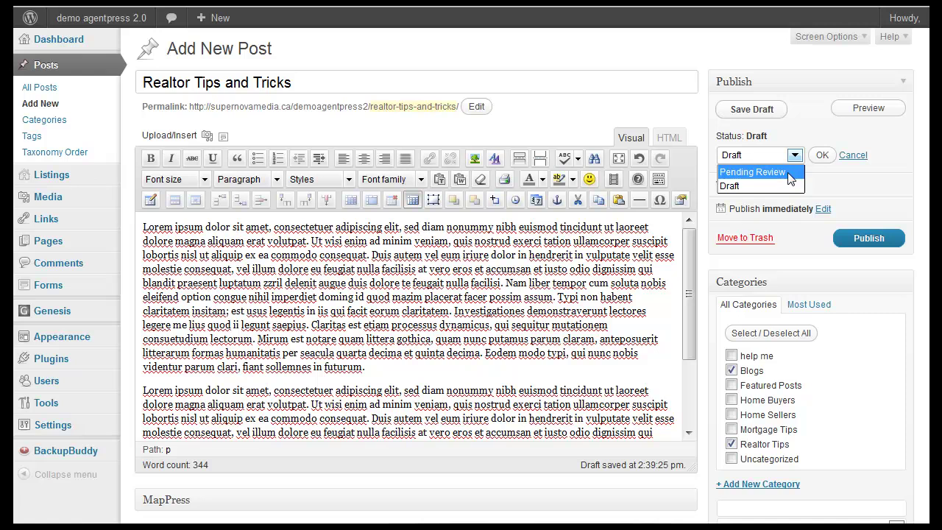
{"action": "left_click", "coordinate": [821, 154]}
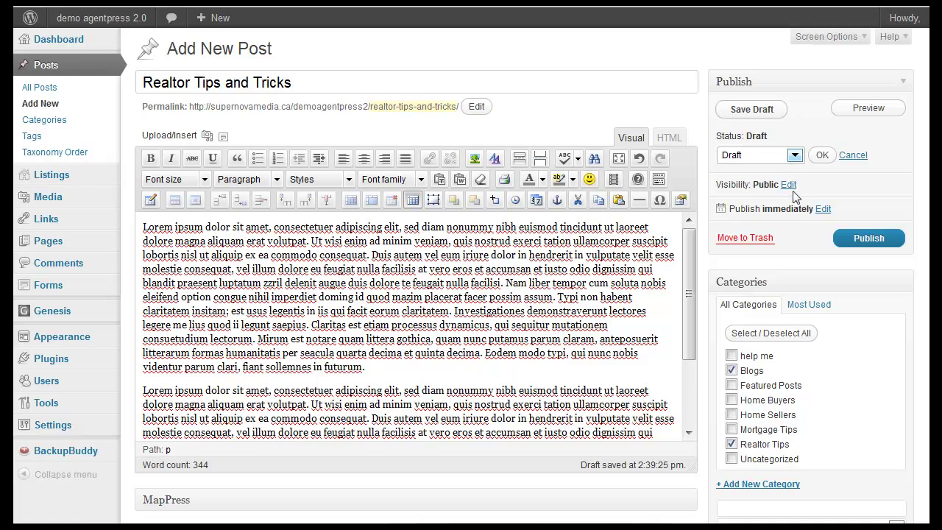
{"action": "left_click", "coordinate": [788, 184]}
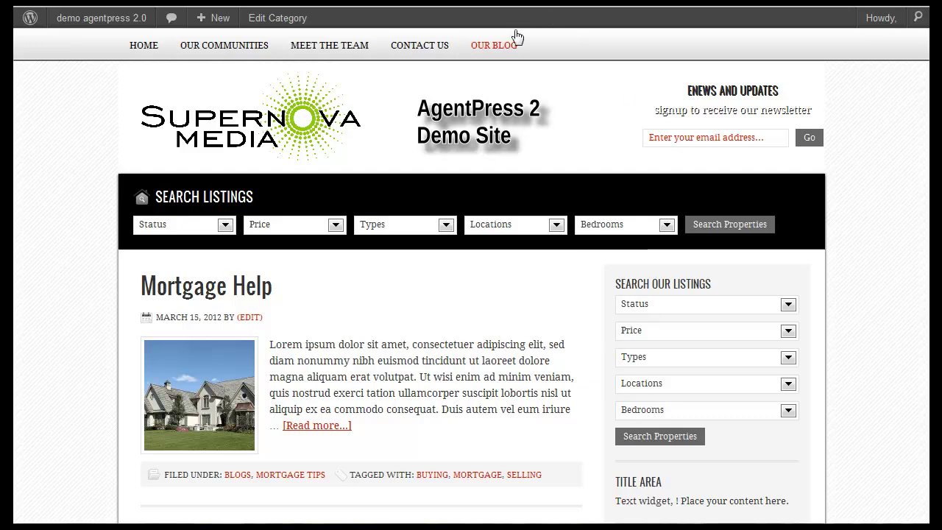
{"action": "left_click", "coordinate": [503, 47]}
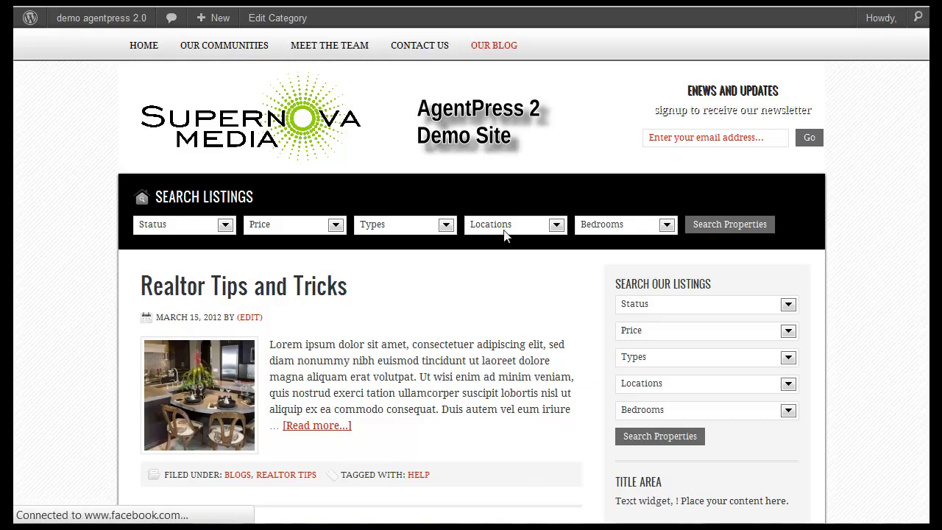
{"action": "scroll", "coordinate": [423, 360], "scroll_direction": "down", "scroll_amount": 3}
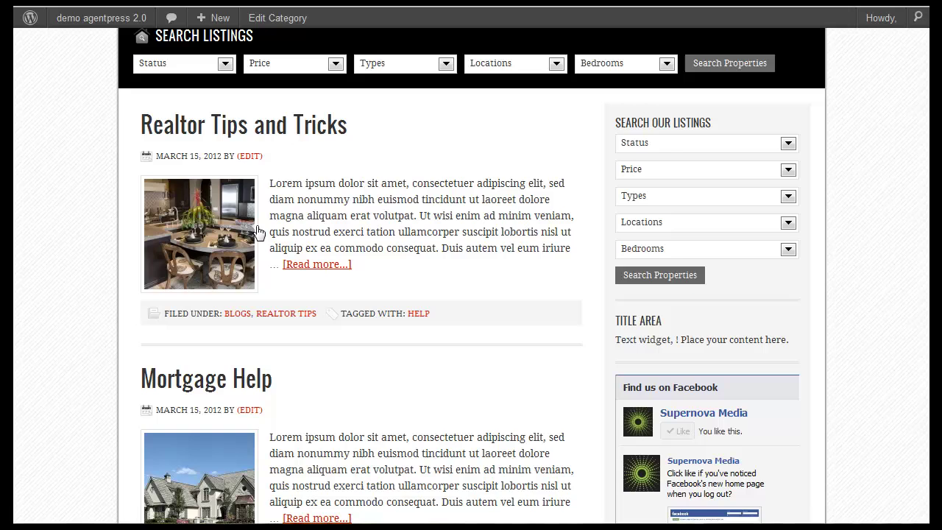
{"action": "left_click", "coordinate": [312, 267]}
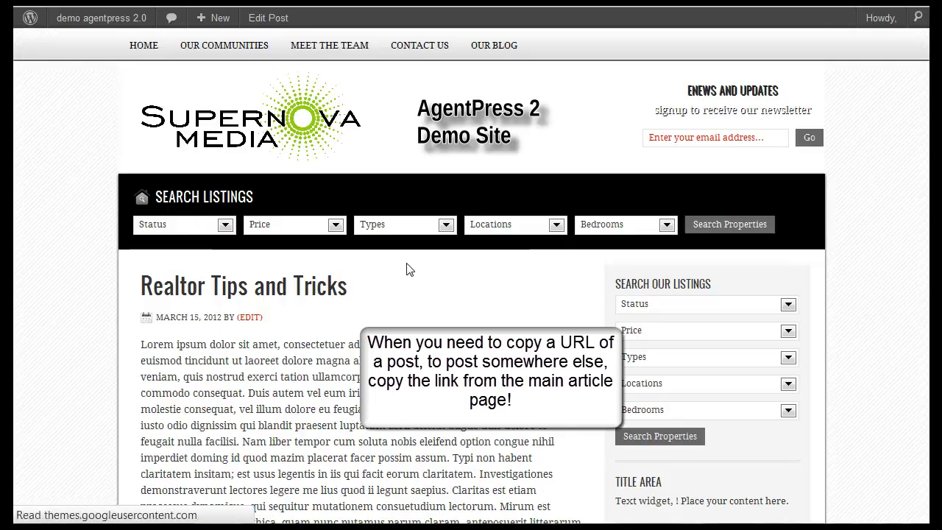
{"action": "scroll", "coordinate": [434, 287], "scroll_direction": "down", "scroll_amount": 3}
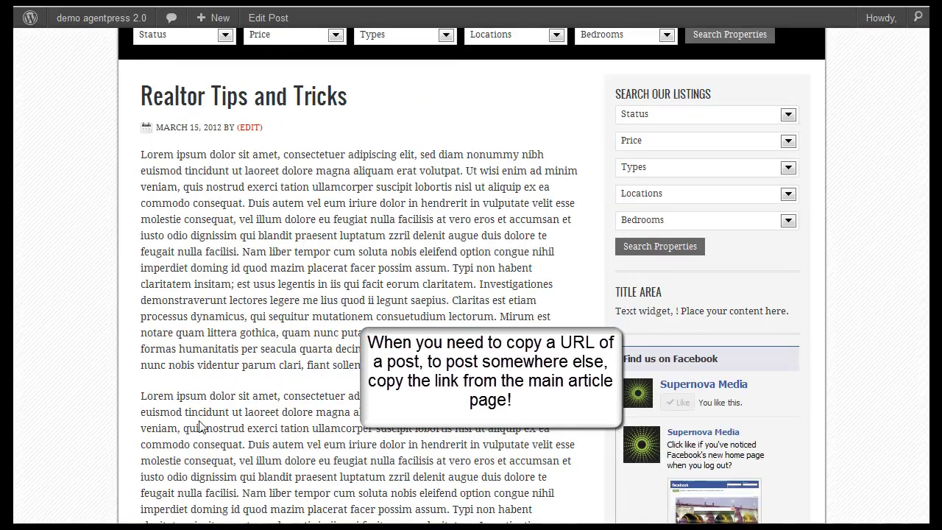
{"action": "scroll", "coordinate": [359, 387], "scroll_direction": "down", "scroll_amount": 2}
{"action": "scroll", "coordinate": [359, 387], "scroll_direction": "up", "scroll_amount": 2}
{"action": "scroll", "coordinate": [451, 218], "scroll_direction": "up", "scroll_amount": 3}
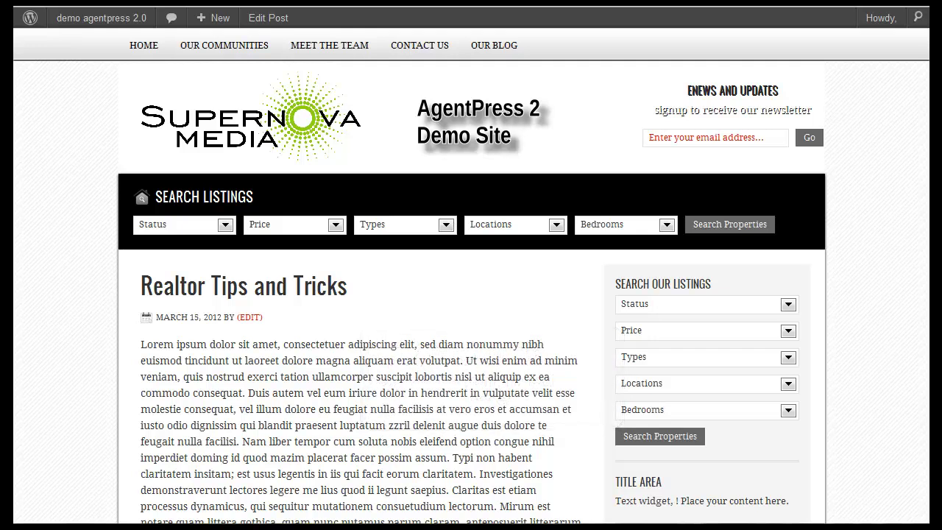
{"action": "key", "text": "alt+Left"}
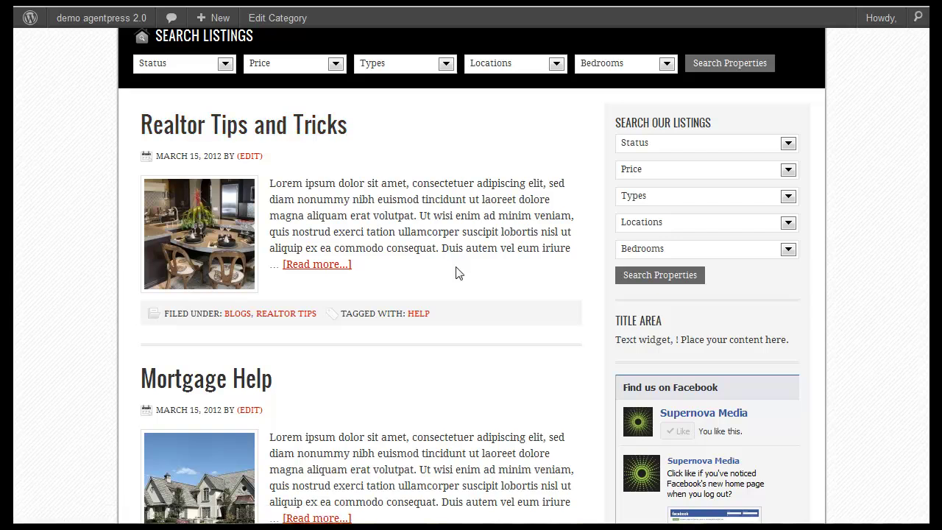
{"action": "scroll", "coordinate": [457, 273], "scroll_direction": "up", "scroll_amount": 3}
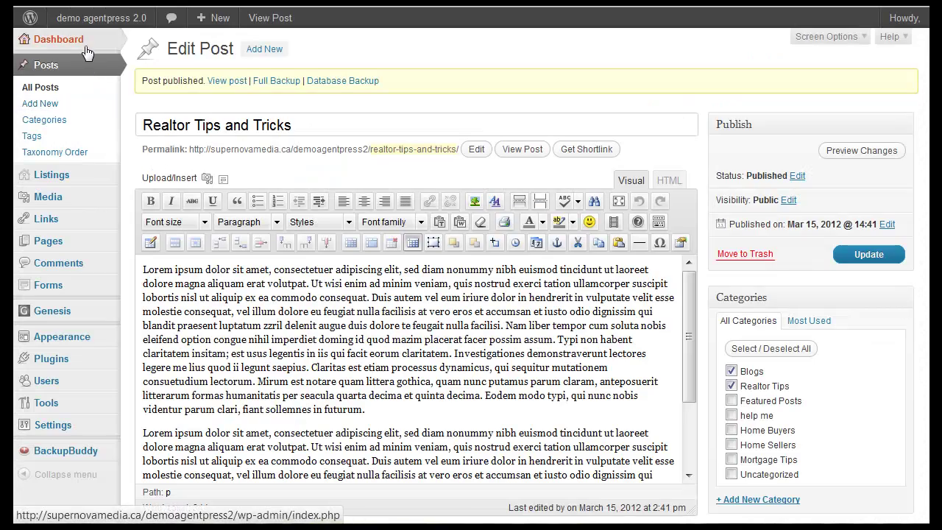
Step: Go through the Dashboard to the All Pages list
{"action": "mouse_move", "coordinate": [59, 40]}
{"action": "left_click", "coordinate": [159, 46]}
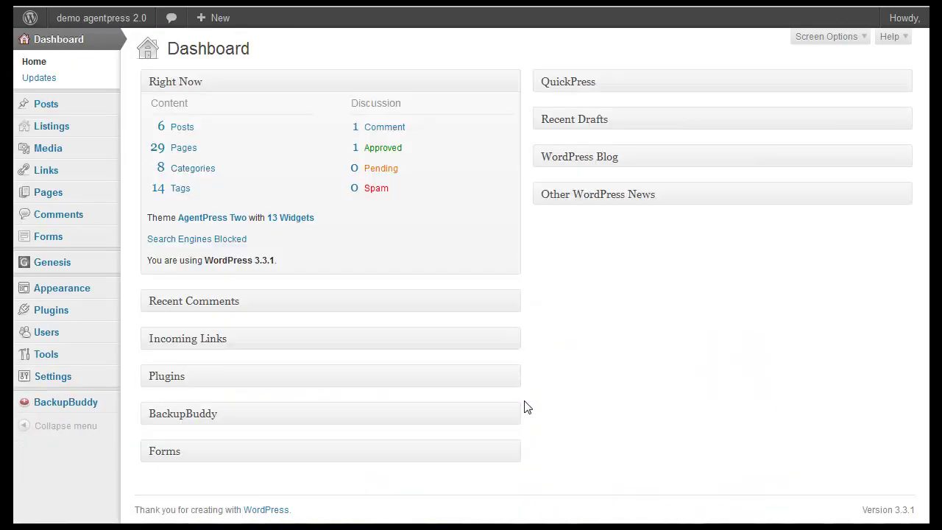
{"action": "mouse_move", "coordinate": [48, 240]}
{"action": "mouse_move", "coordinate": [47, 192]}
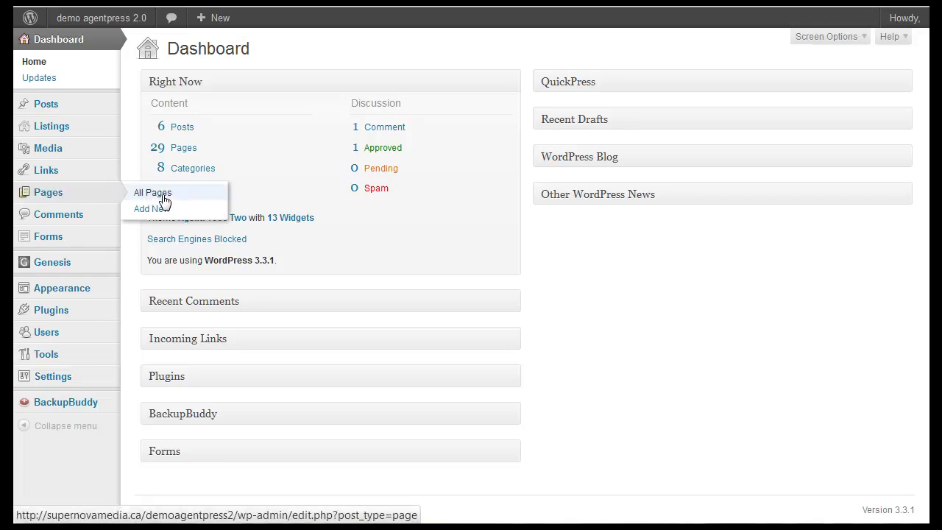
{"action": "left_click", "coordinate": [197, 204]}
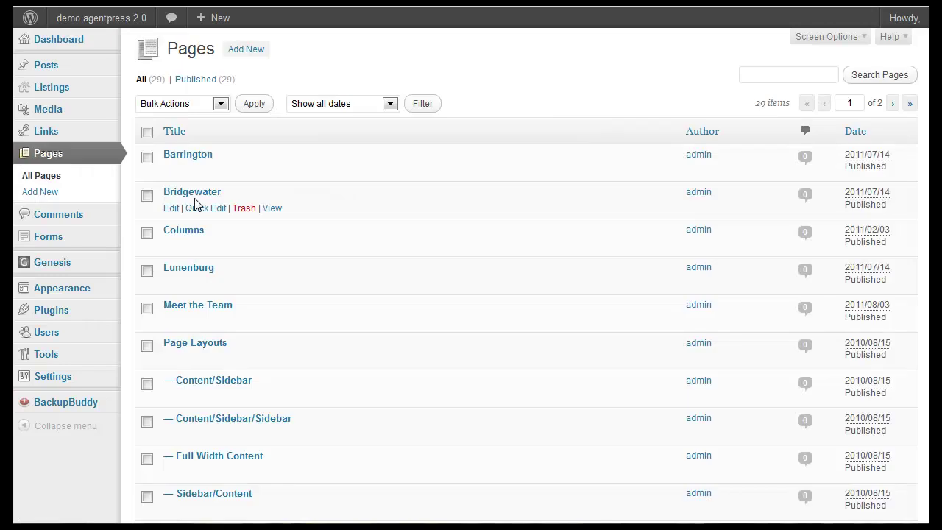
Step: Add a new page titled 'Helpfull Hints', saved as a draft
{"action": "left_click", "coordinate": [239, 55]}
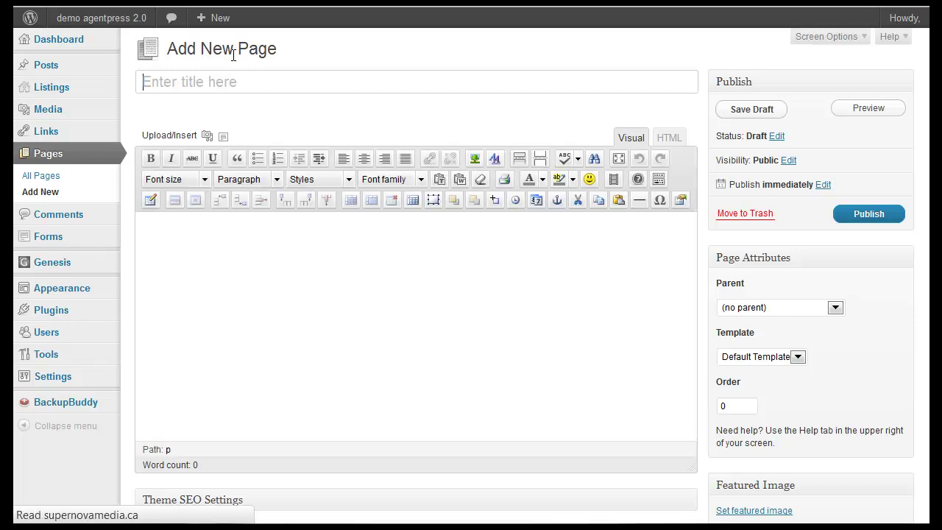
{"action": "type", "text": "Helpfull"}
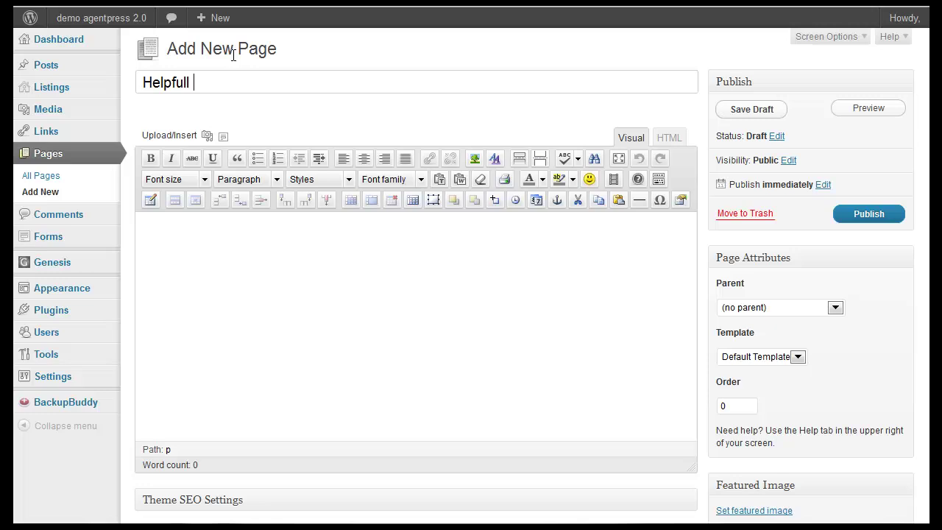
{"action": "type", "text": "HInts"}
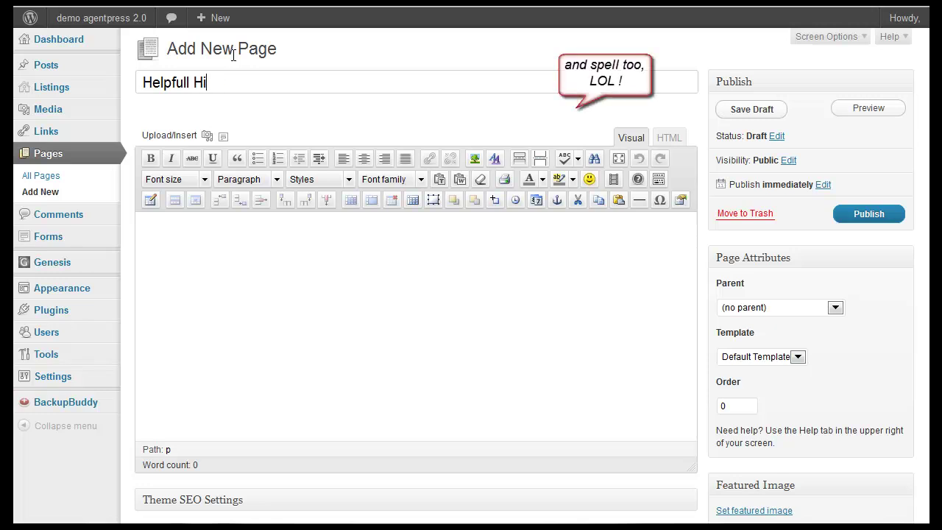
{"action": "type", "text": "ts"}
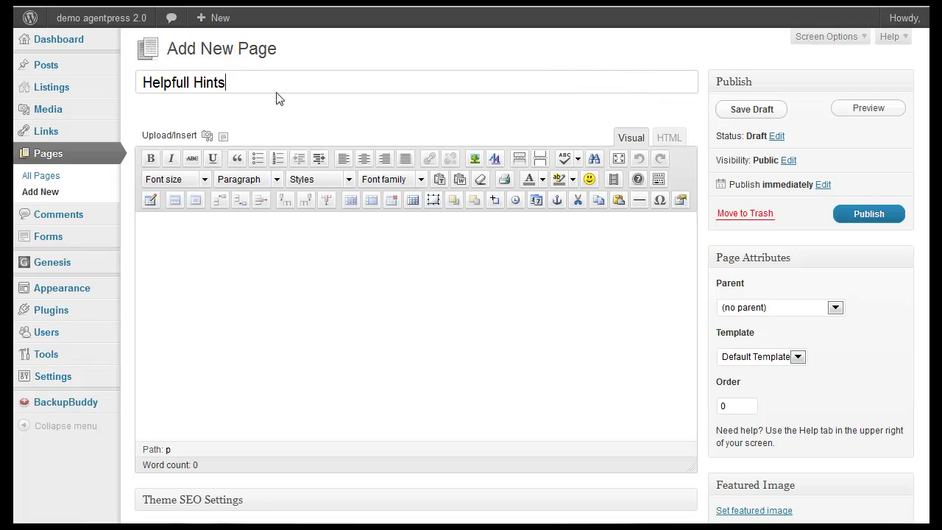
{"action": "left_click", "coordinate": [153, 230]}
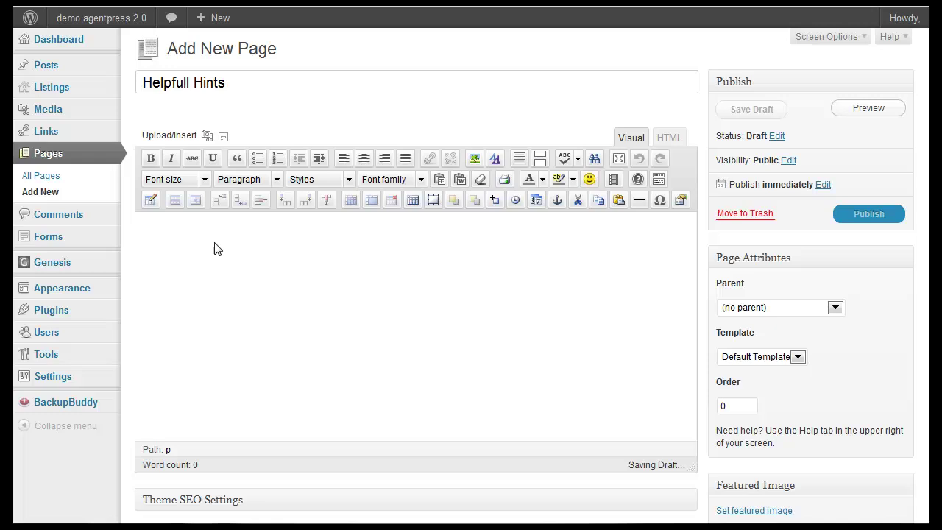
{"action": "type", "text": "Lorem ipsum dolor sit amet, consectetuer adipiscing elit, sed diam nonummy nibh euismod tincidunt ut laoreet dolore magna aliquam erat volutpat. Ut wisi enim ad minim veniam, quis nostrud exerci tation ullamcorper suscipit lobortis nisl ut aliquip ex ea commodo consequat. Duis autem vel eum iriure dolor in hendrerit in vulputate velit esse molestie consequat, vel illum dolore eu feugiat nulla facilisis at vero eros et accumsan et iusto odio dignissim qui blandit praesent luptatum zzril delenit augue duis dolore te feugait nulla facilisi. Nam liber tempor cum soluta nobis eleifend option congue nihil imperdiet doming id quod mazim placerat facer possim assum. Typi non habent claritatem insitam; est usus legentis in iis qui facit eorum claritatem. Investigationes demonstraverunt lectores legere me lius quod ii legunt saepius. Claritas est etiam processus dynamicus, qui sequitur mutationem consuetudium lectorum. Mirum est notare quam littera gothica, quam nunc putamus parum claram, anteposuerit litterarum formas humanitatis per seacula quarta decima et quinta decima. Eodem modo typi, qui nunc nobis videntur parum clari, fiant sollemnes in futurum."}
{"action": "left_click", "coordinate": [254, 255]}
{"action": "key", "text": "Return"}
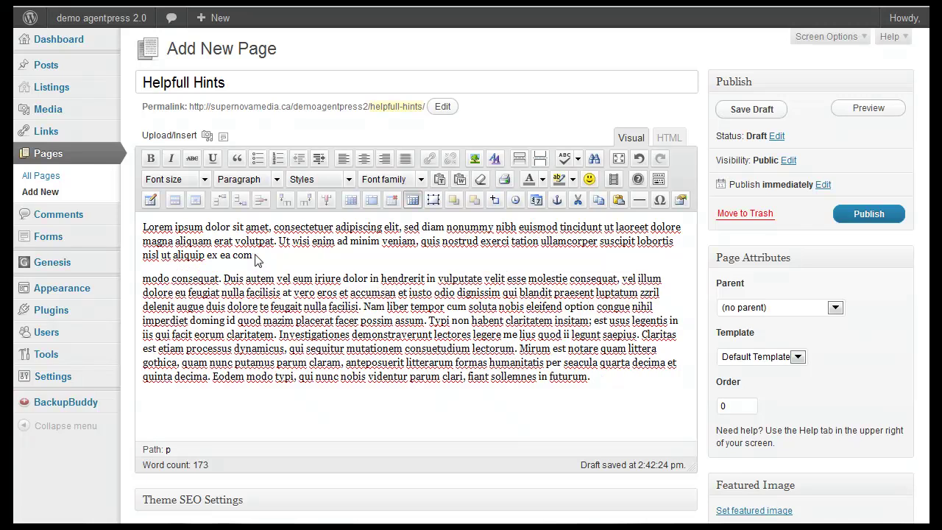
{"action": "type", "text": "Lorem ipsum dolor sit amet, consectetuer adipiscing elit, sed diam nonummy nibh euismod tincidunt ut laoreet dolore magna aliquam erat volutpat. Ut wisi enim ad minim veniam, quis nostrud exerci tation ullamcorper suscipit lobortis nisl ut aliquip ex ea commodo consequat. Duis autem vel eum iriure dolor in hendrerit in vulputate velit esse molestie consequat, vel illum dolore eu feugiat nulla facilisis at vero eros et accumsan et iusto odio dignissim qui blandit praesent luptatum zzril delenit augue duis dolore te feugait nulla facilisi. Nam liber tempor cum soluta nobis eleifend option congue nihil imperdiet doming id quod mazim placerat facer possim assum. Typi non habent claritatem insitam; est usus legentis in iis qui facit eorum claritatem. Investigationes demonstraverunt lectores legere me lius quod ii legunt saepius. Claritas est etiam processus dynamicus, qui sequitur mutationem consuetudium lectorum. Mirum est notare quam littera gothica, quam nunc putamus parum claram, anteposuerit litterarum formas humanitatis per seacula quarta decima et quinta decima. Eodem modo typi, qui nunc nobis videntur parum clari, fiant sollemnes in futurum."}
{"action": "scroll", "coordinate": [361, 226], "scroll_direction": "up", "scroll_amount": 2}
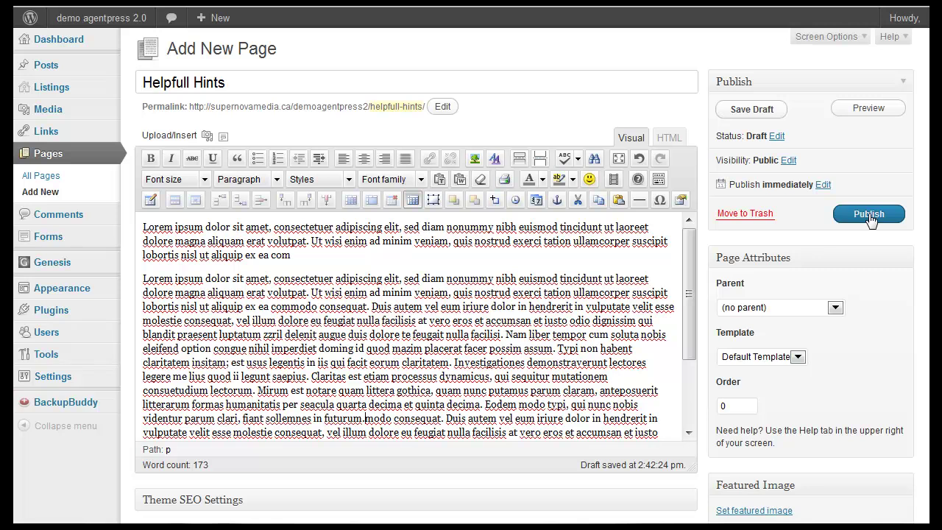
{"action": "scroll", "coordinate": [537, 312], "scroll_direction": "down", "scroll_amount": 3}
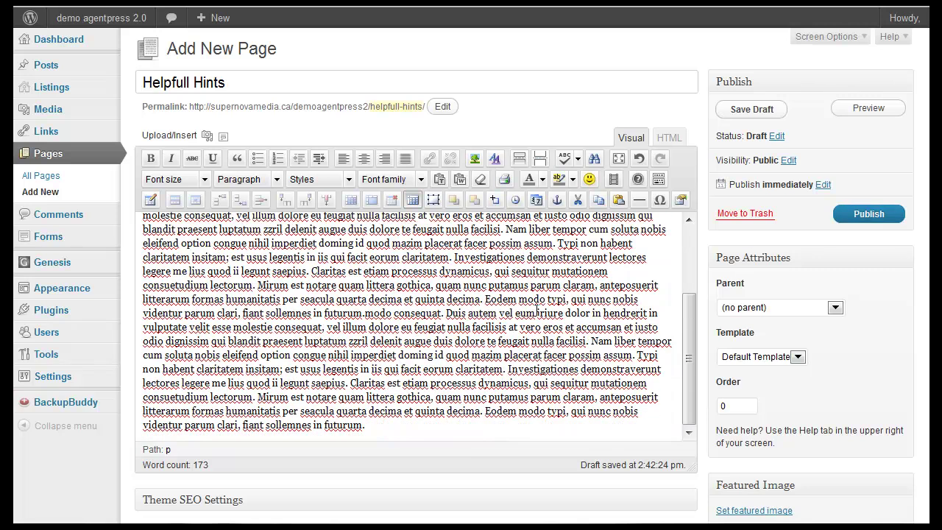
{"action": "scroll", "coordinate": [365, 313], "scroll_direction": "down", "scroll_amount": 3}
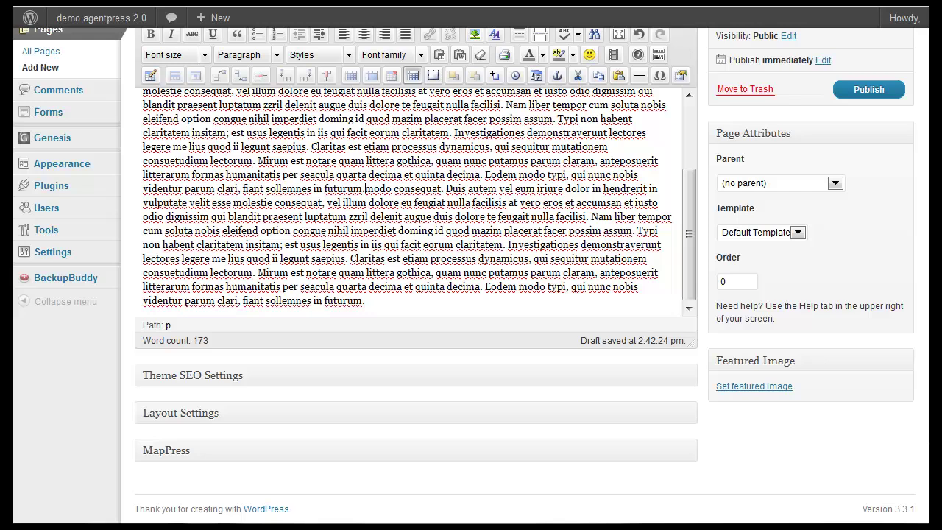
{"action": "scroll", "coordinate": [365, 189], "scroll_direction": "up", "scroll_amount": 3}
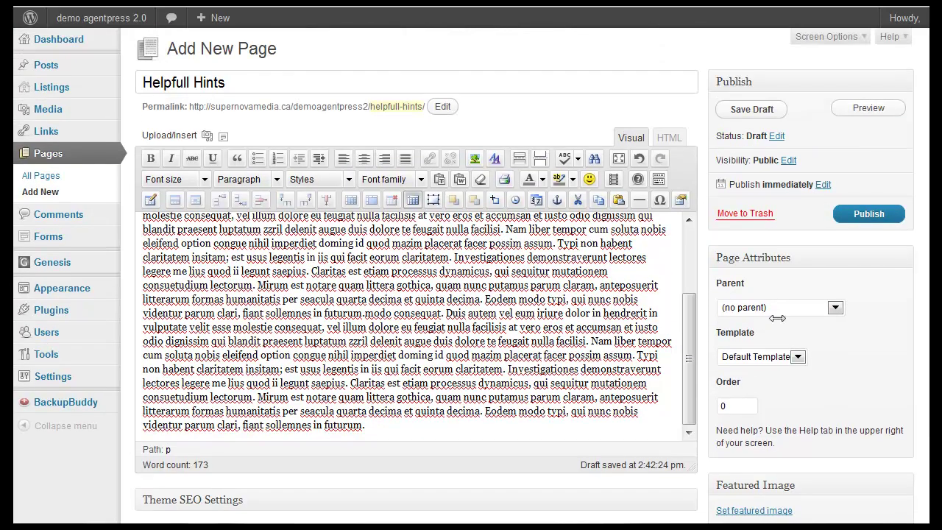
Step: Publish the Helpfull Hints page and view the live site's home page
{"action": "left_click", "coordinate": [876, 214]}
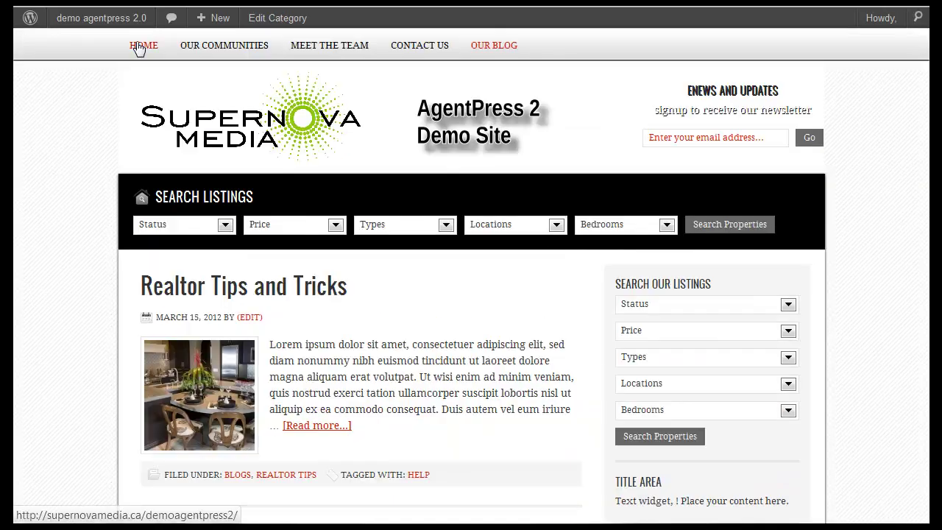
{"action": "left_click", "coordinate": [142, 44]}
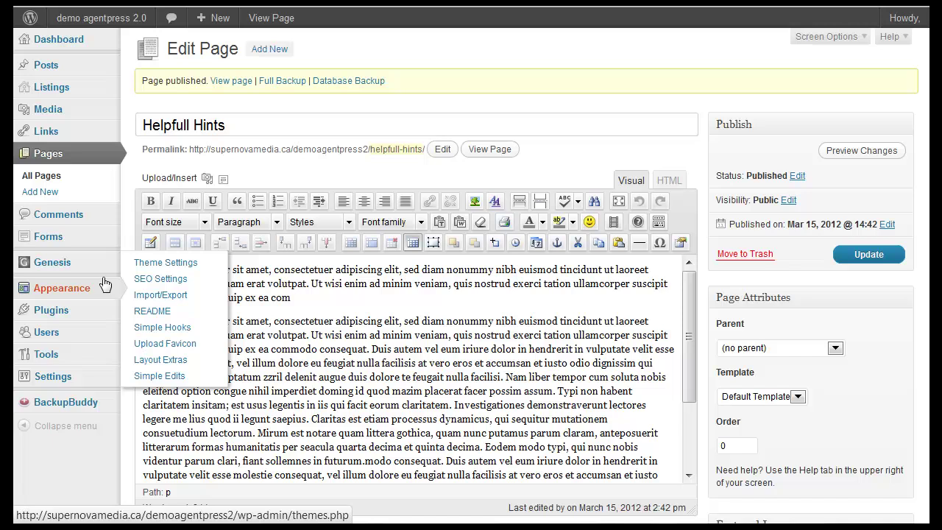
{"action": "mouse_move", "coordinate": [62, 287]}
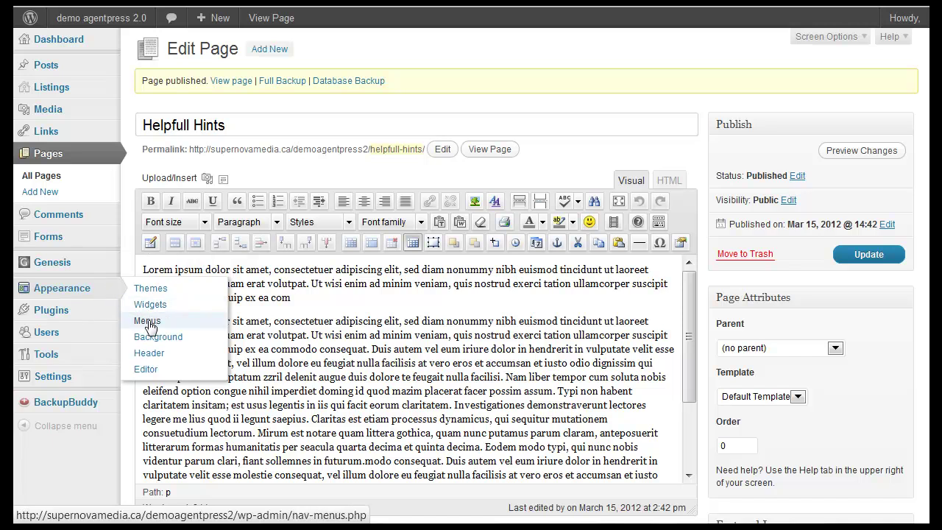
Step: Open the Menus screen and review the Secondary Navigation items: Home, Our Communities, Our Blog
{"action": "left_click", "coordinate": [147, 323]}
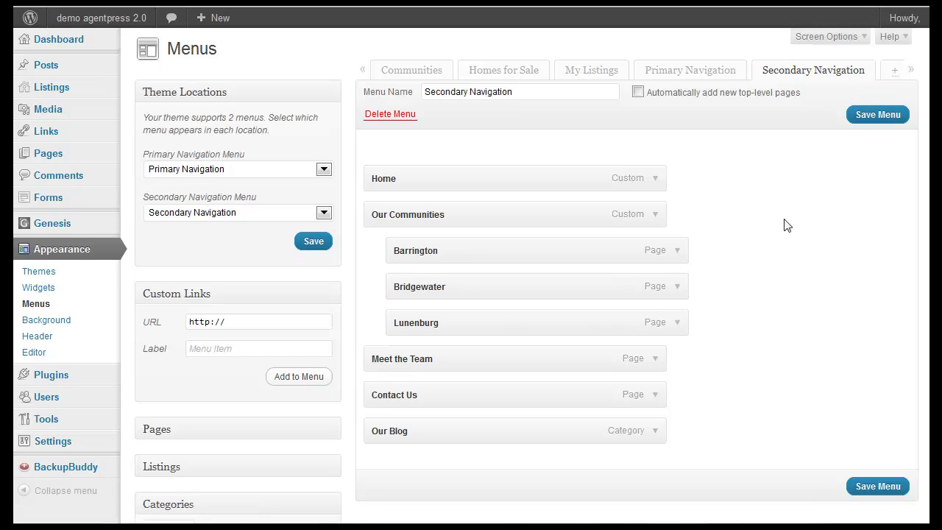
{"action": "scroll", "coordinate": [787, 225], "scroll_direction": "down", "scroll_amount": 1}
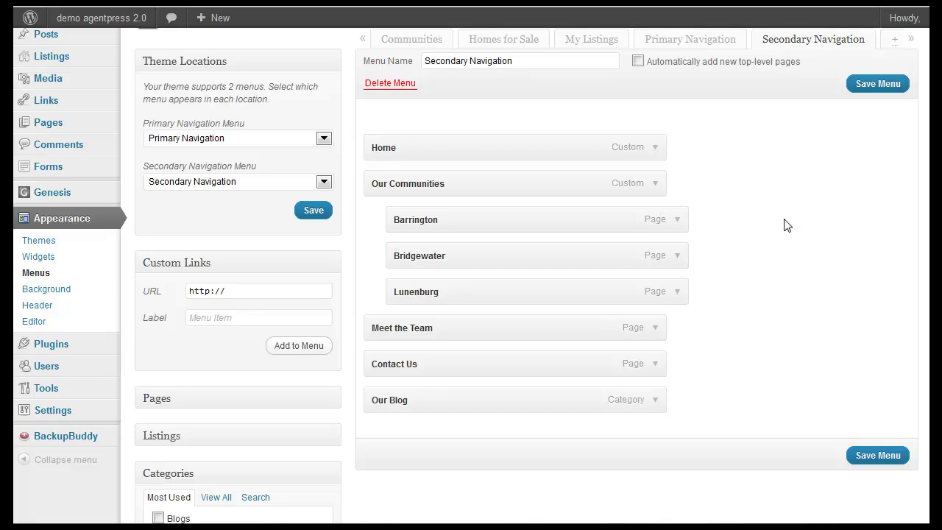
{"action": "scroll", "coordinate": [787, 225], "scroll_direction": "up", "scroll_amount": 1}
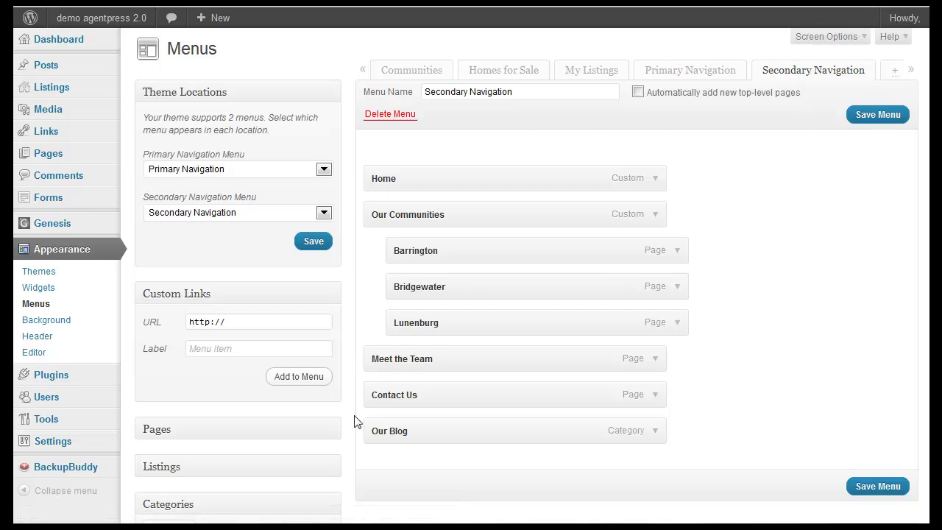
{"action": "scroll", "coordinate": [743, 390], "scroll_direction": "down", "scroll_amount": 1}
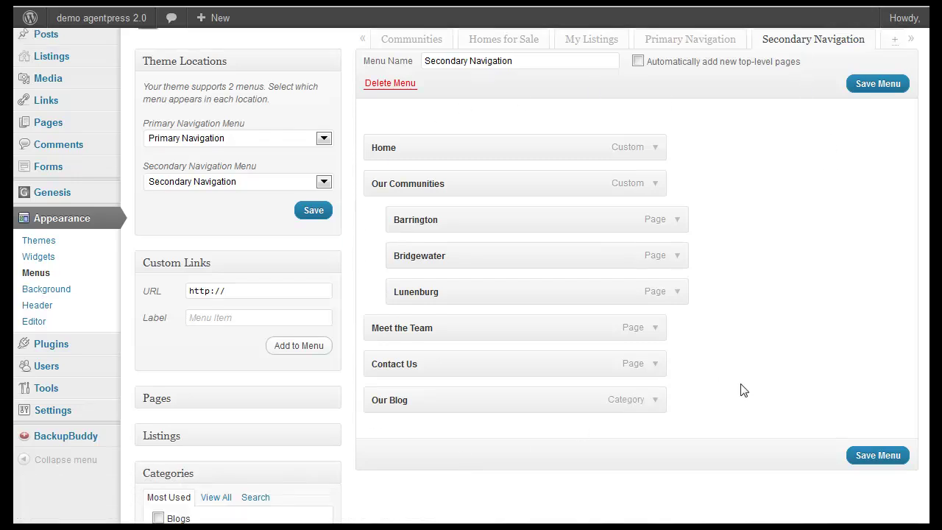
{"action": "scroll", "coordinate": [742, 390], "scroll_direction": "down", "scroll_amount": 1}
{"action": "scroll", "coordinate": [738, 389], "scroll_direction": "down", "scroll_amount": 1}
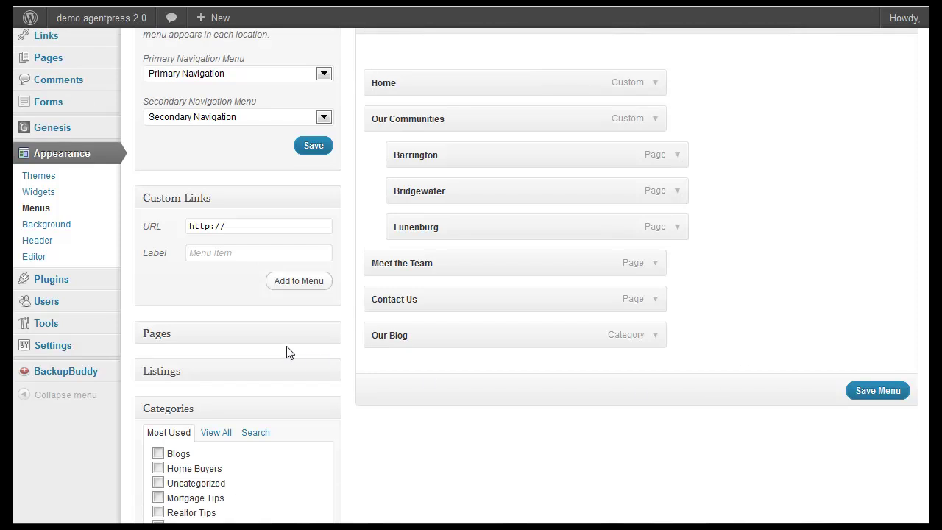
Step: Add the Helpfull Hints page from the Pages box to the menu, after Our Blog
{"action": "left_click", "coordinate": [329, 336]}
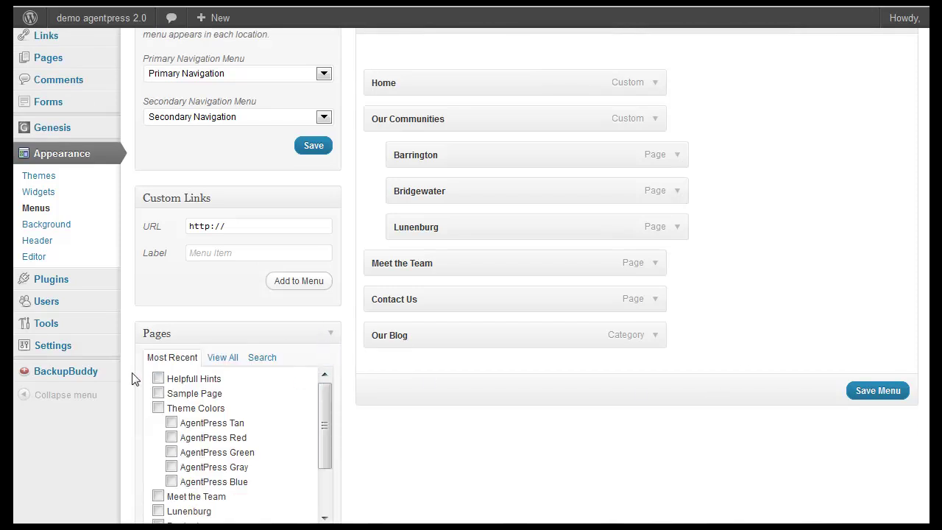
{"action": "left_click", "coordinate": [157, 379]}
{"action": "scroll", "coordinate": [321, 326], "scroll_direction": "down", "scroll_amount": 3}
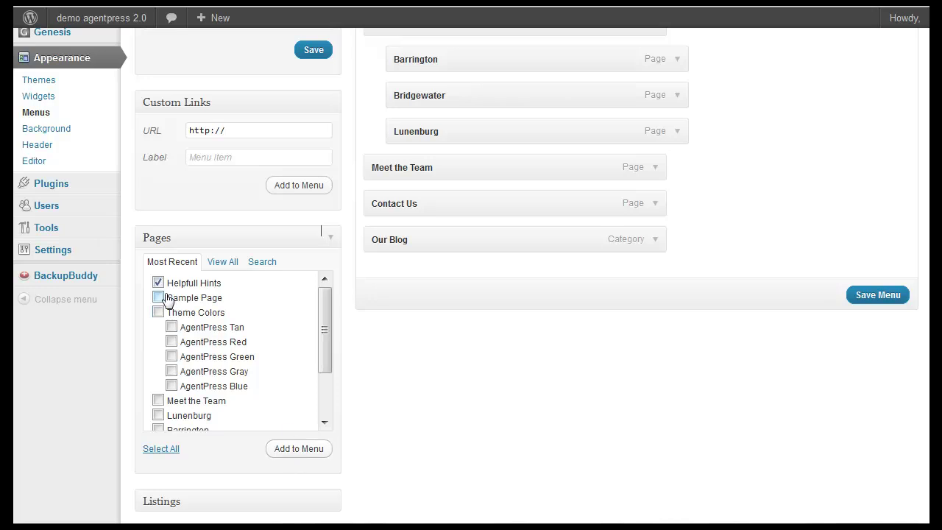
{"action": "left_click", "coordinate": [301, 452]}
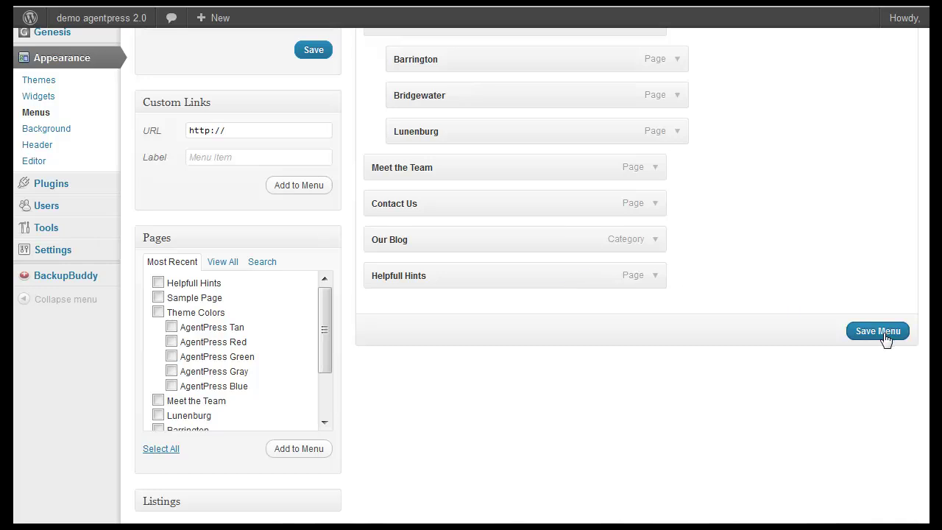
Step: Expand the new Helpfull Hints item and select its navigation label text
{"action": "left_click", "coordinate": [654, 282]}
{"action": "left_click", "coordinate": [443, 318]}
{"action": "left_click_drag", "start_coordinate": [443, 318], "coordinate": [351, 321]}
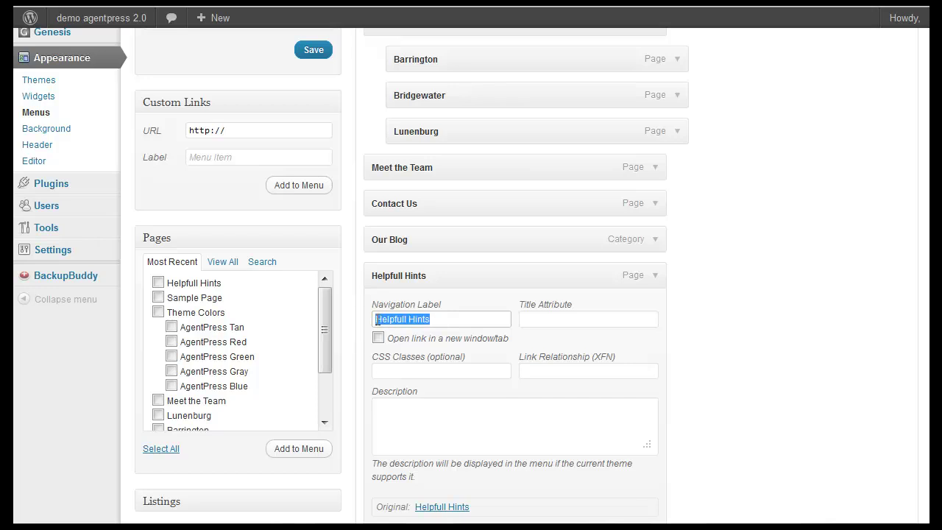
Step: Shorten the item's navigation label from 'Helpfull Hints' to 'Hints' and save the menu
{"action": "left_click", "coordinate": [407, 321]}
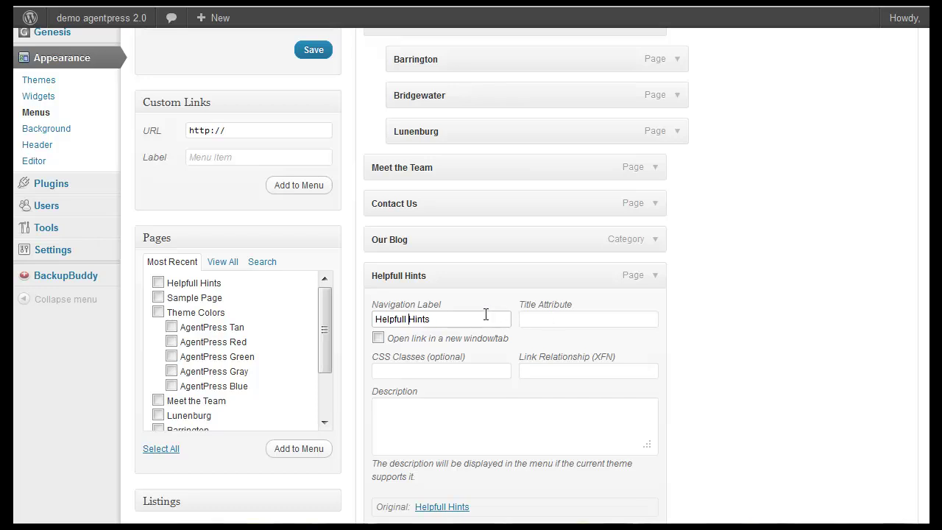
{"action": "key", "text": "BackSpace"}
{"action": "key", "text": "BackSpace"}
{"action": "key", "text": "BackSpace"}
{"action": "key", "text": "BackSpace"}
{"action": "key", "text": "BackSpace"}
{"action": "key", "text": "BackSpace"}
{"action": "key", "text": "BackSpace"}
{"action": "key", "text": "BackSpace"}
{"action": "scroll", "coordinate": [736, 339], "scroll_direction": "down", "scroll_amount": 3}
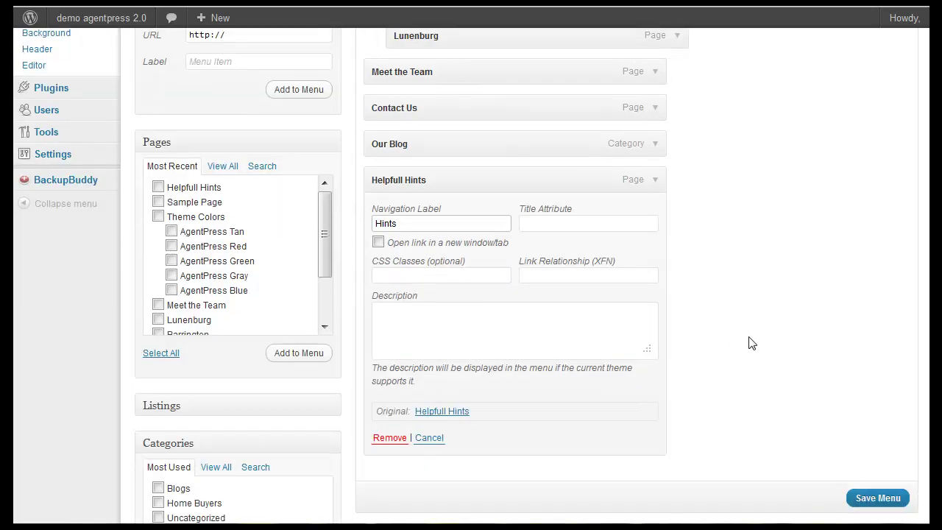
{"action": "left_click", "coordinate": [868, 503]}
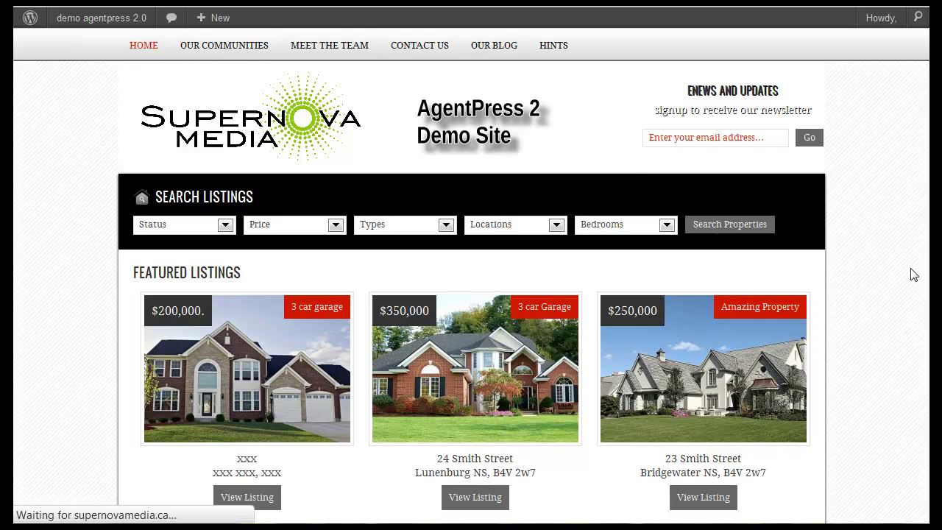
Step: Follow the new HINTS link on the live site to view the Helpfull Hints page
{"action": "left_click", "coordinate": [557, 47]}
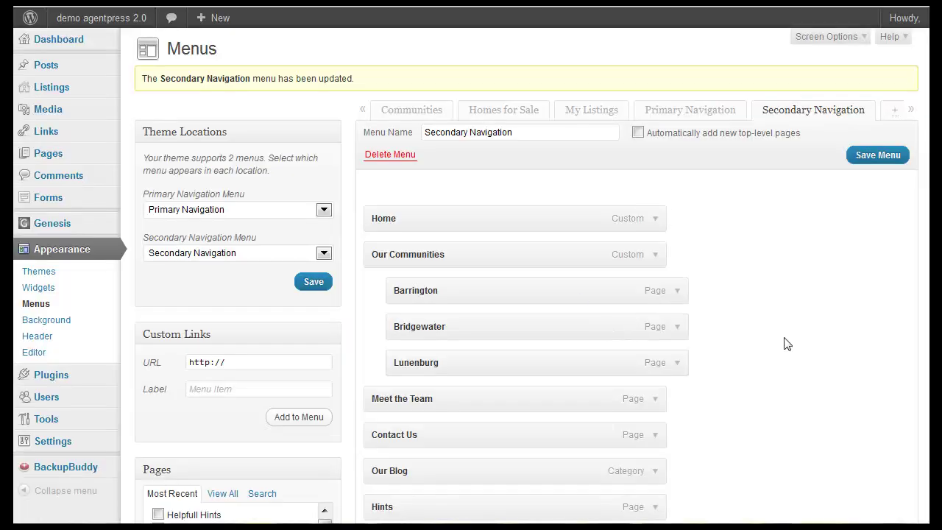
Step: Move Hints below Lunenburg, nest it as Lunenburg's child under Our Communities, and save
{"action": "scroll", "coordinate": [784, 343], "scroll_direction": "down", "scroll_amount": 1}
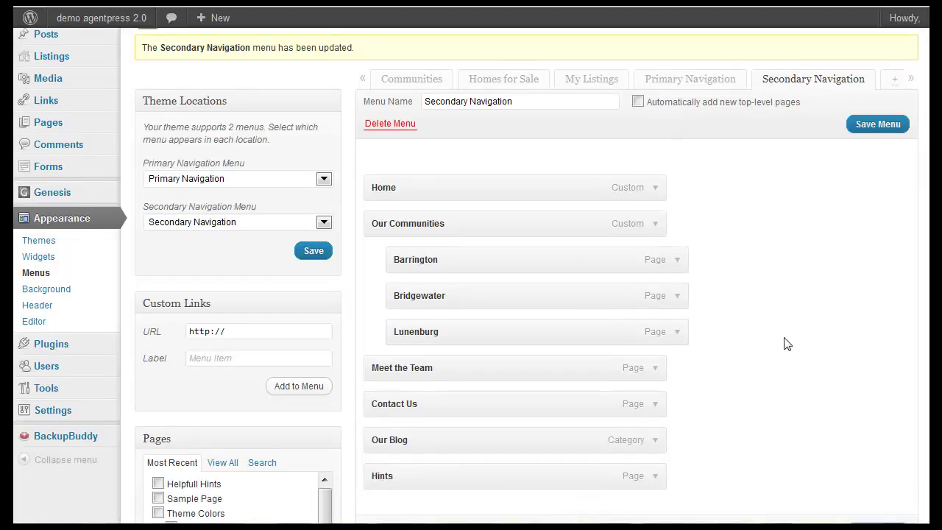
{"action": "mouse_move", "coordinate": [468, 475]}
{"action": "left_mouse_down"}
{"action": "mouse_move", "coordinate": [458, 206]}
{"action": "mouse_move", "coordinate": [505, 306]}
{"action": "mouse_move", "coordinate": [479, 391]}
{"action": "mouse_move", "coordinate": [482, 364]}
{"action": "left_mouse_up"}
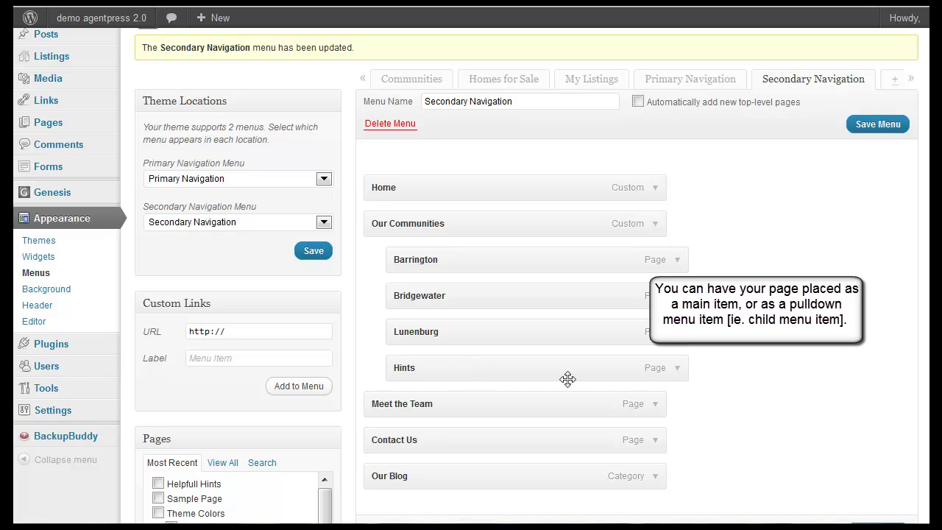
{"action": "scroll", "coordinate": [776, 395], "scroll_direction": "down", "scroll_amount": 2}
{"action": "scroll", "coordinate": [776, 395], "scroll_direction": "down", "scroll_amount": 2}
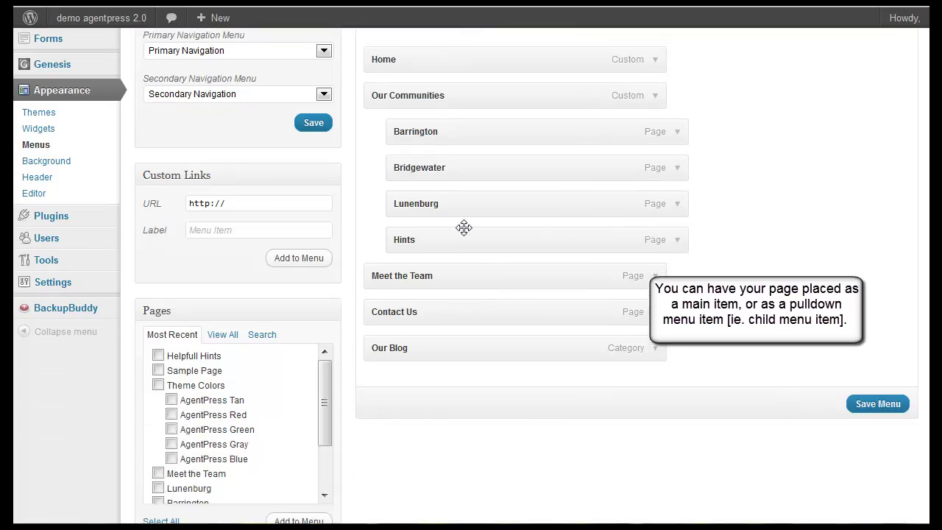
{"action": "left_click_drag", "start_coordinate": [465, 238], "coordinate": [440, 234]}
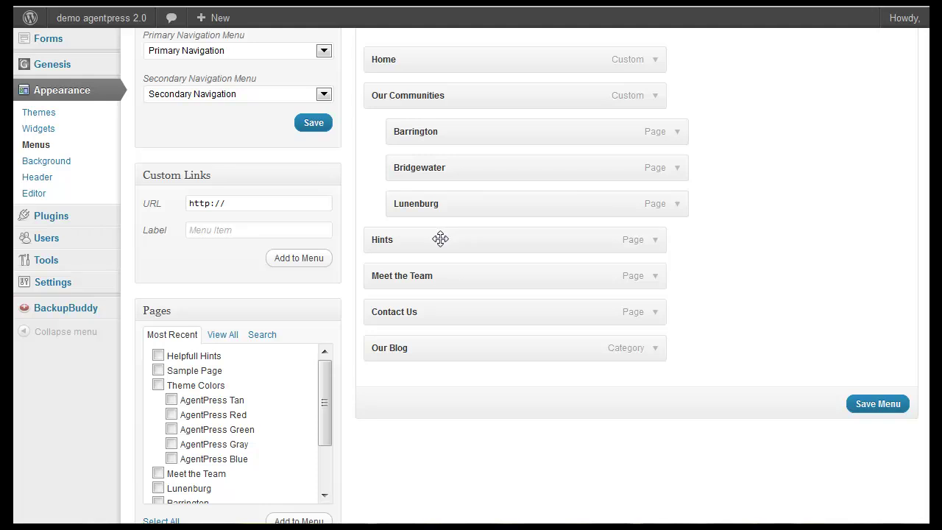
{"action": "left_click_drag", "start_coordinate": [440, 239], "coordinate": [462, 239]}
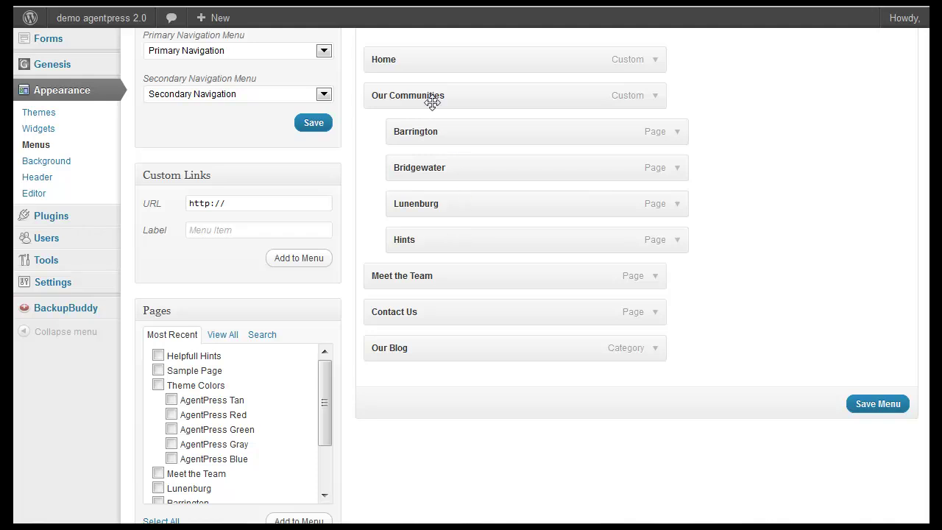
{"action": "left_click_drag", "start_coordinate": [457, 239], "coordinate": [492, 234]}
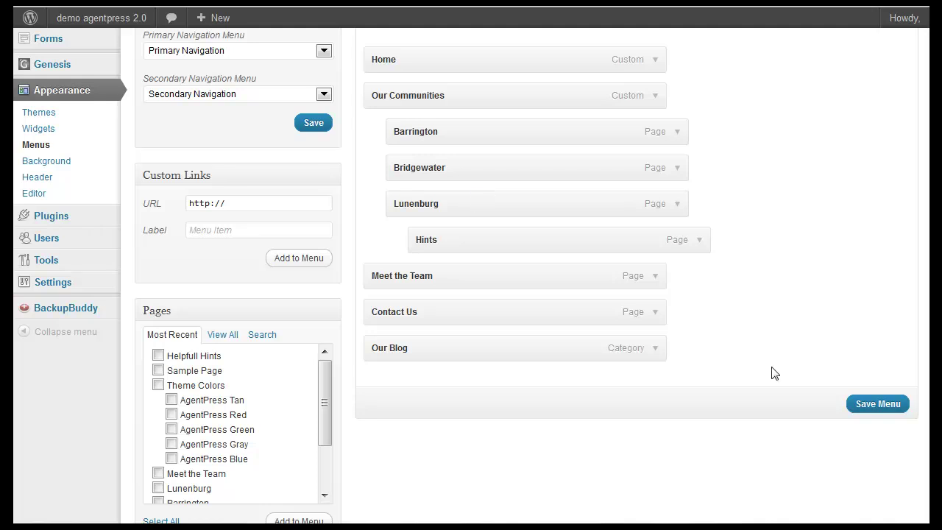
{"action": "left_click", "coordinate": [877, 411]}
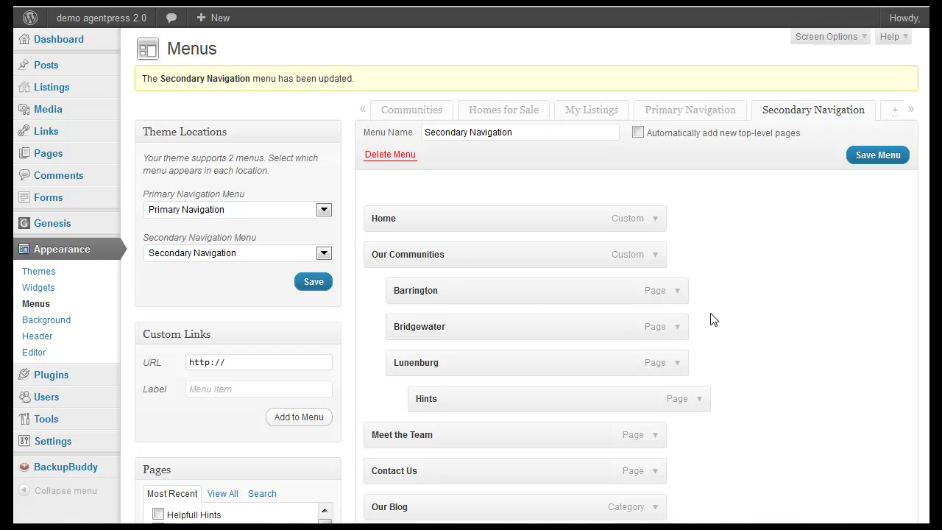
{"action": "scroll", "coordinate": [712, 319], "scroll_direction": "down", "scroll_amount": 3}
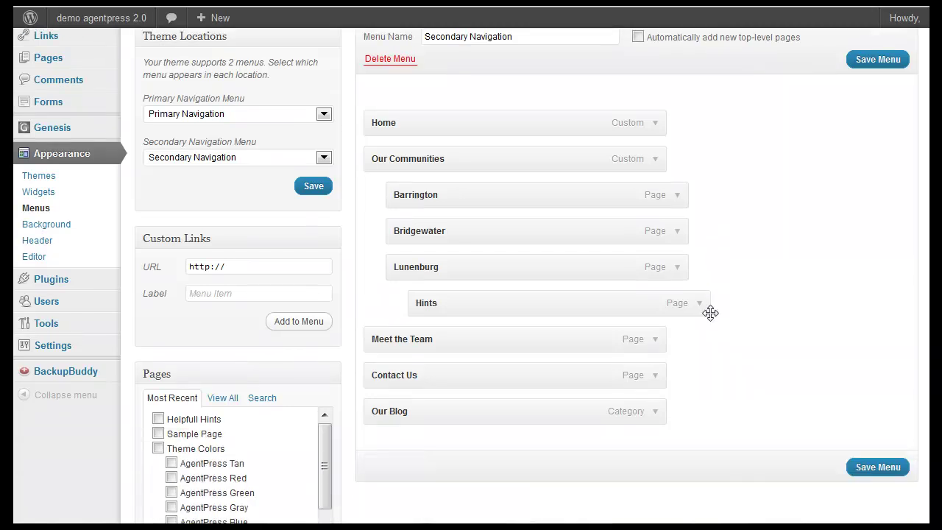
{"action": "scroll", "coordinate": [761, 346], "scroll_direction": "up", "scroll_amount": 3}
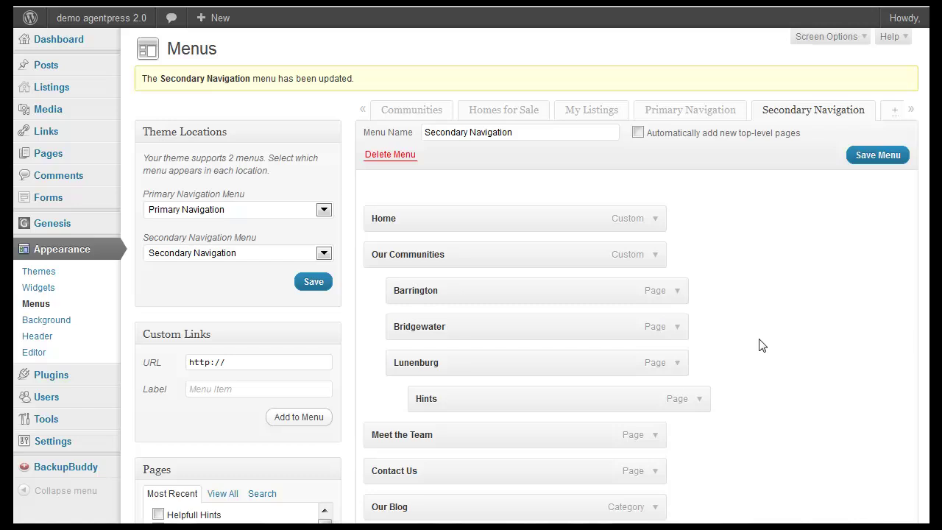